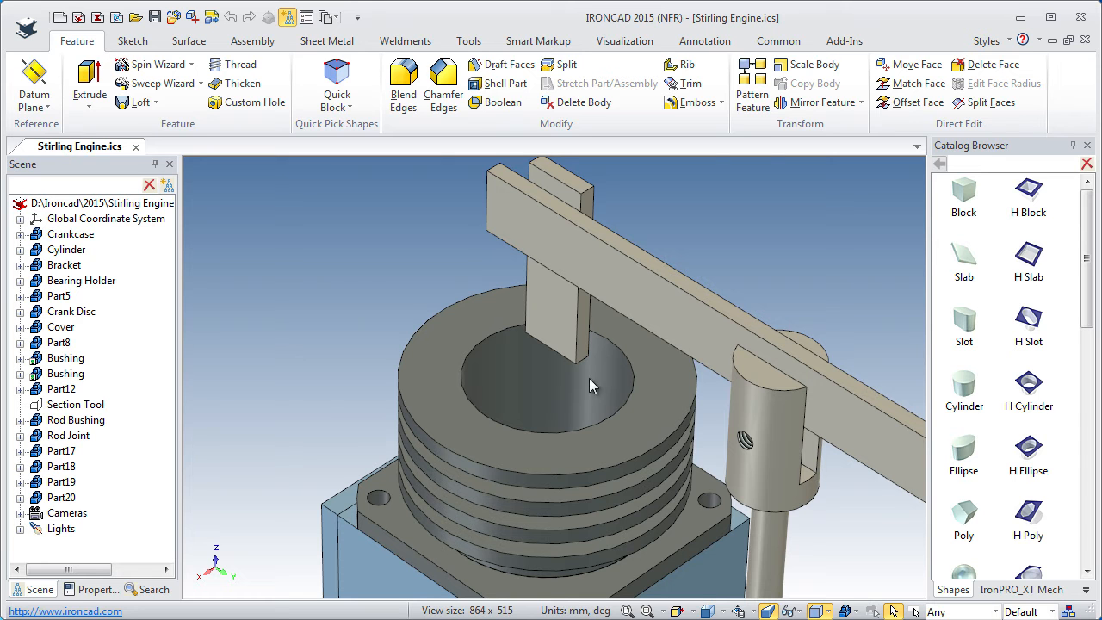
Isolate the Cylinder part by hiding all unselected parts in the scene.
left_click(465, 474)
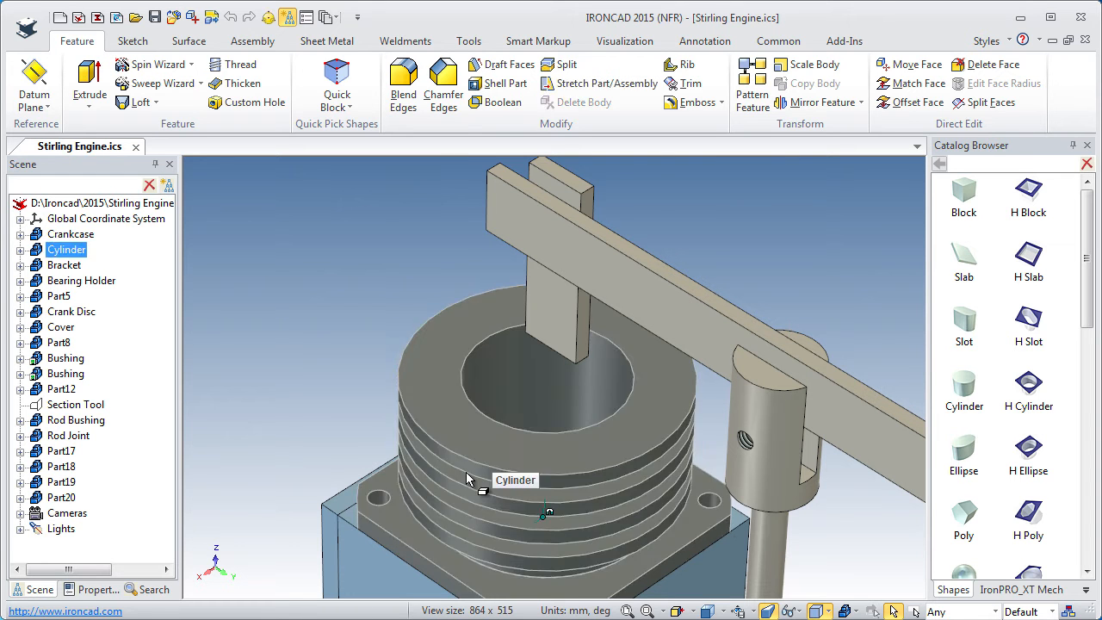
right_click(465, 511)
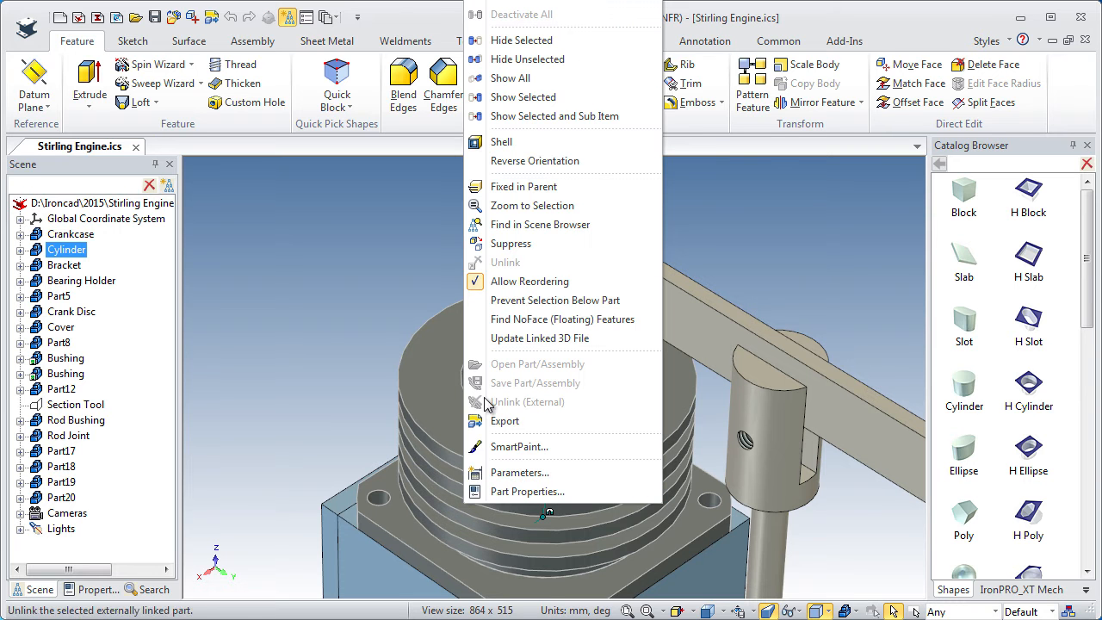
left_click(516, 59)
middle_click_drag(501, 458, 531, 435)
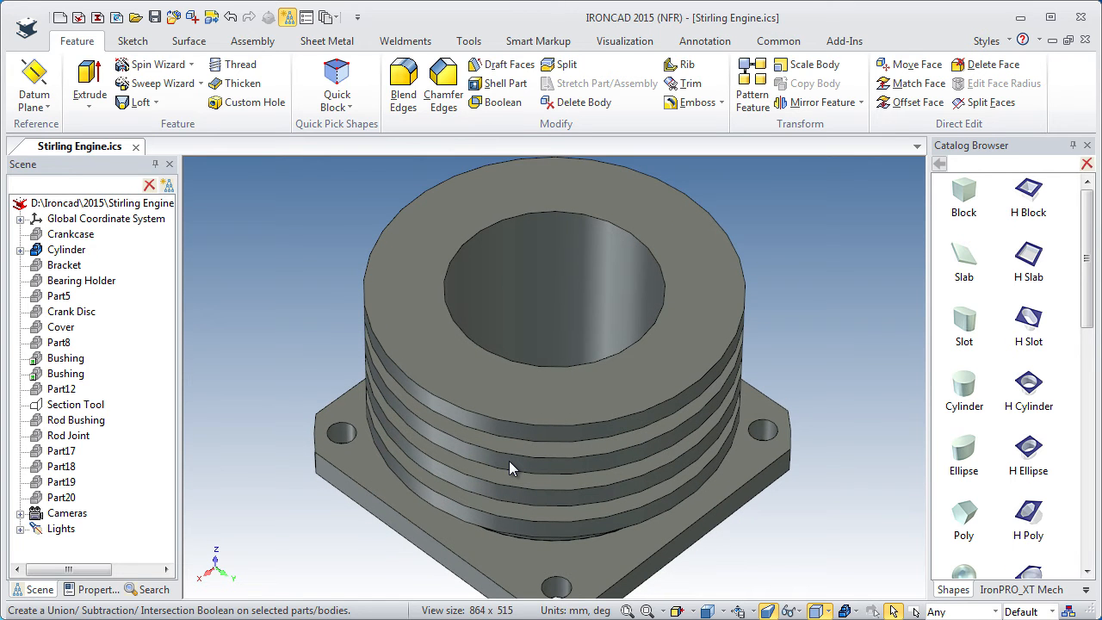
Raise the Cylinder part's rendering surface smoothness to 50 in its part properties.
right_click(509, 462)
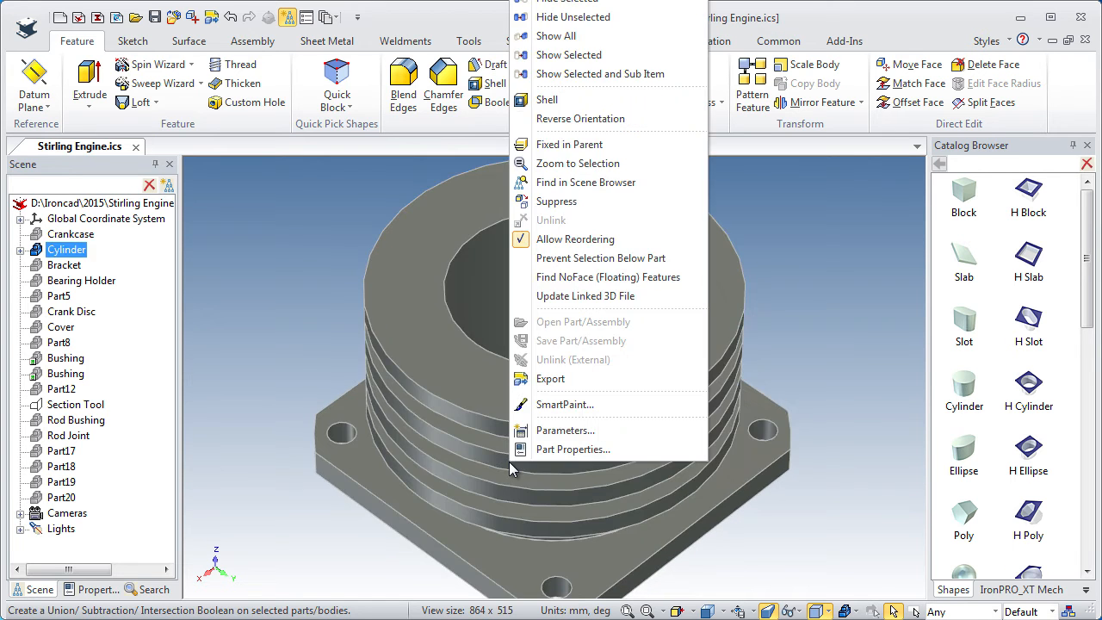
left_click(575, 450)
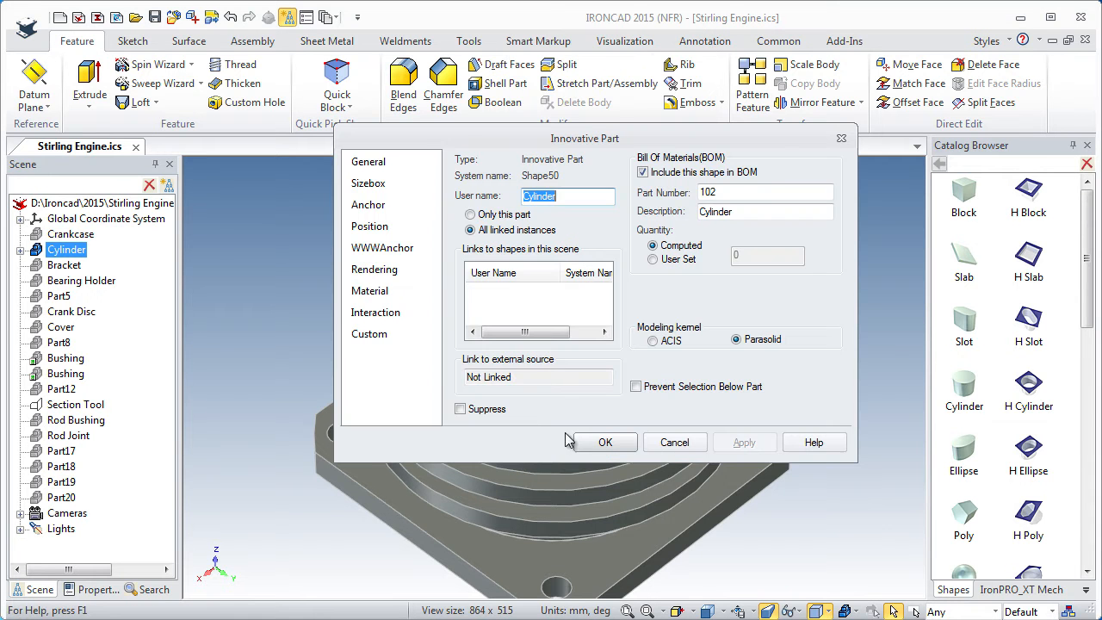
left_click(372, 272)
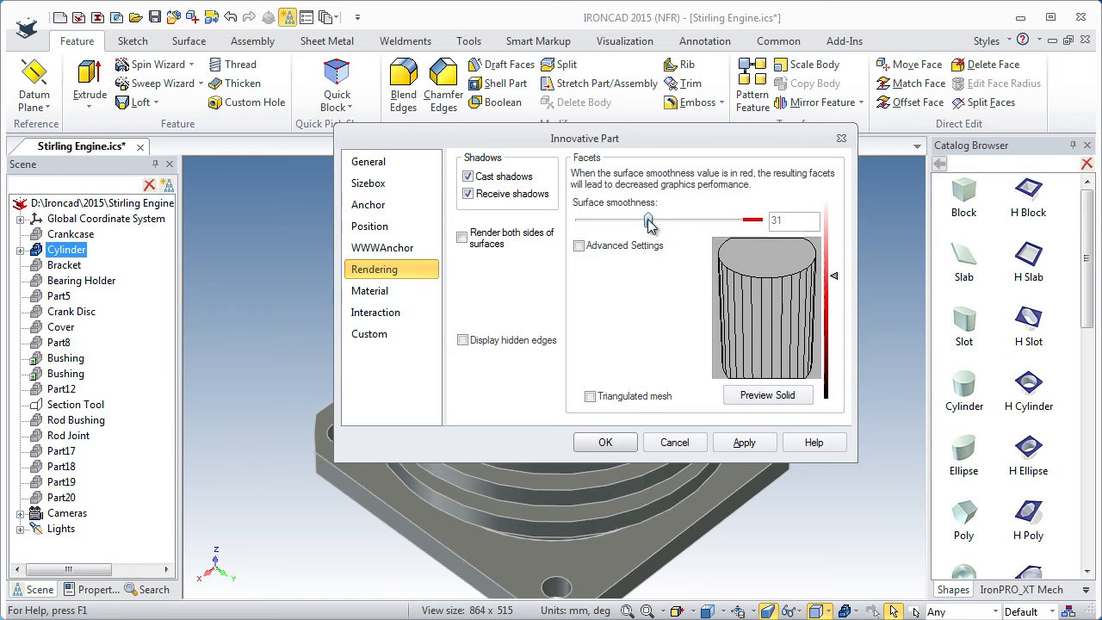
left_click_drag(677, 223, 699, 223)
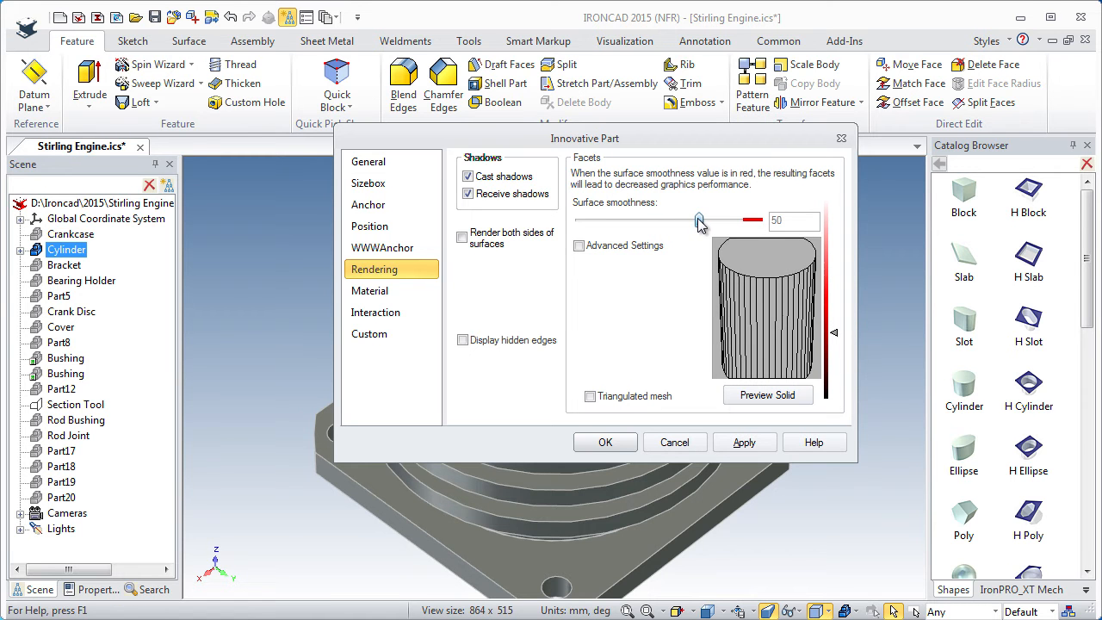
left_click(606, 443)
left_click(307, 280)
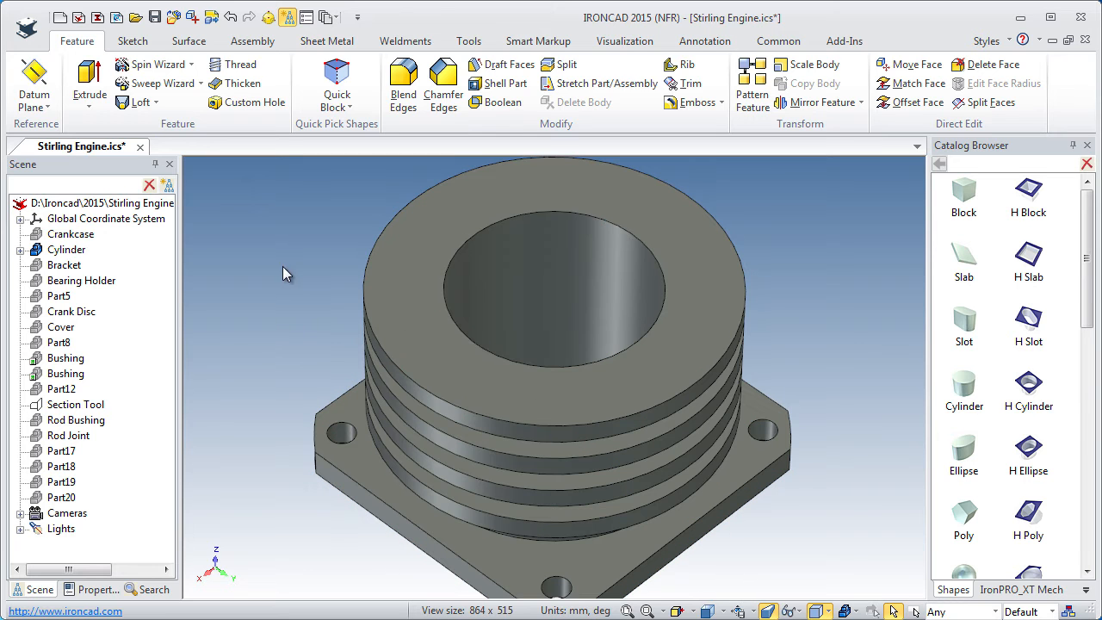
Add a catalog Cylinder shape as a new part centred on the bore's upper edge, without duplicating the pattern.
middle_click_drag(536, 313, 527, 343)
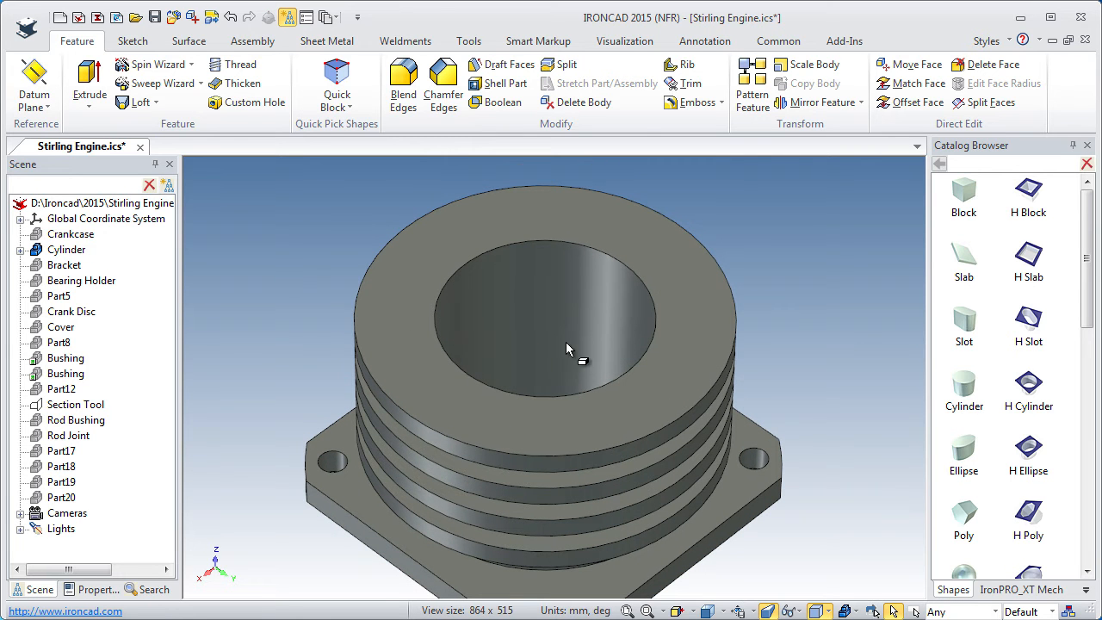
left_click_drag(967, 393, 653, 347)
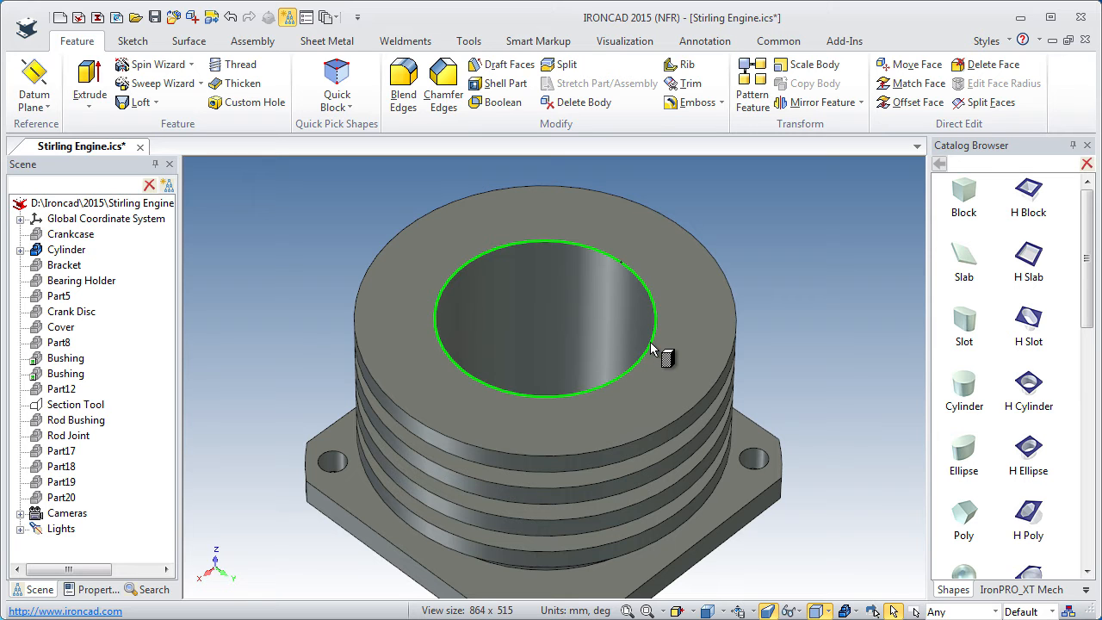
right_click_drag(651, 343, 651, 344)
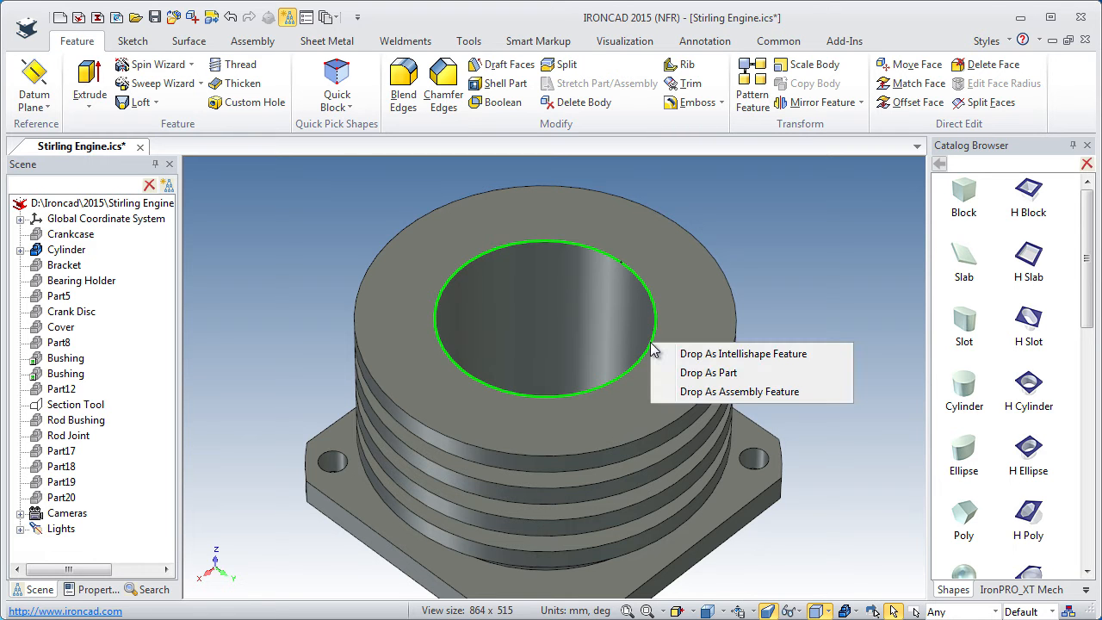
left_click(701, 373)
left_click(511, 398)
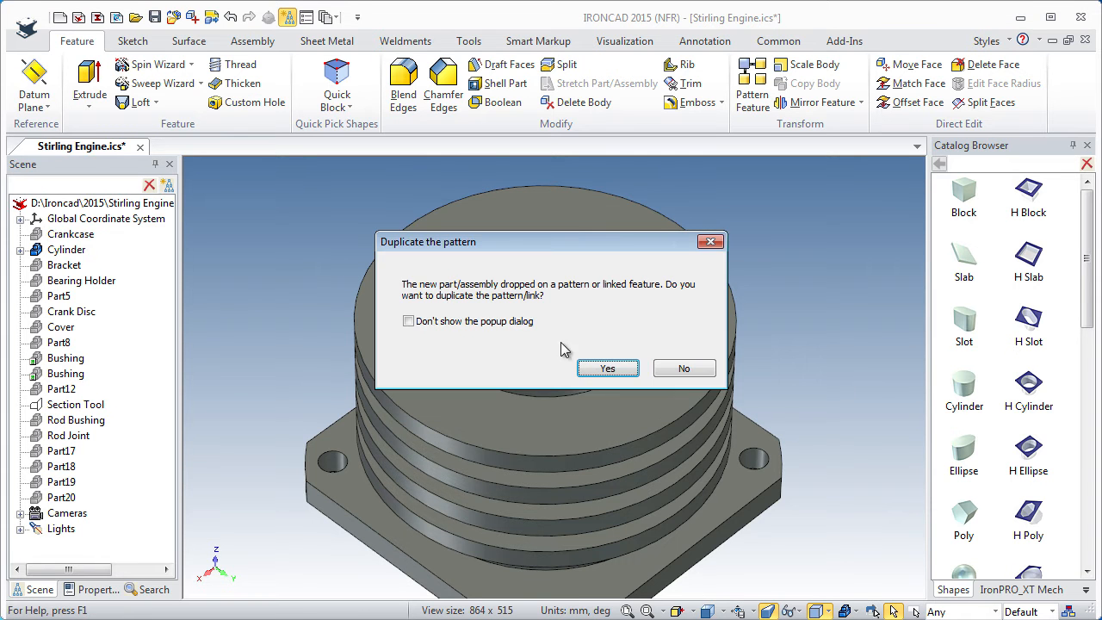
left_click_drag(538, 244, 685, 349)
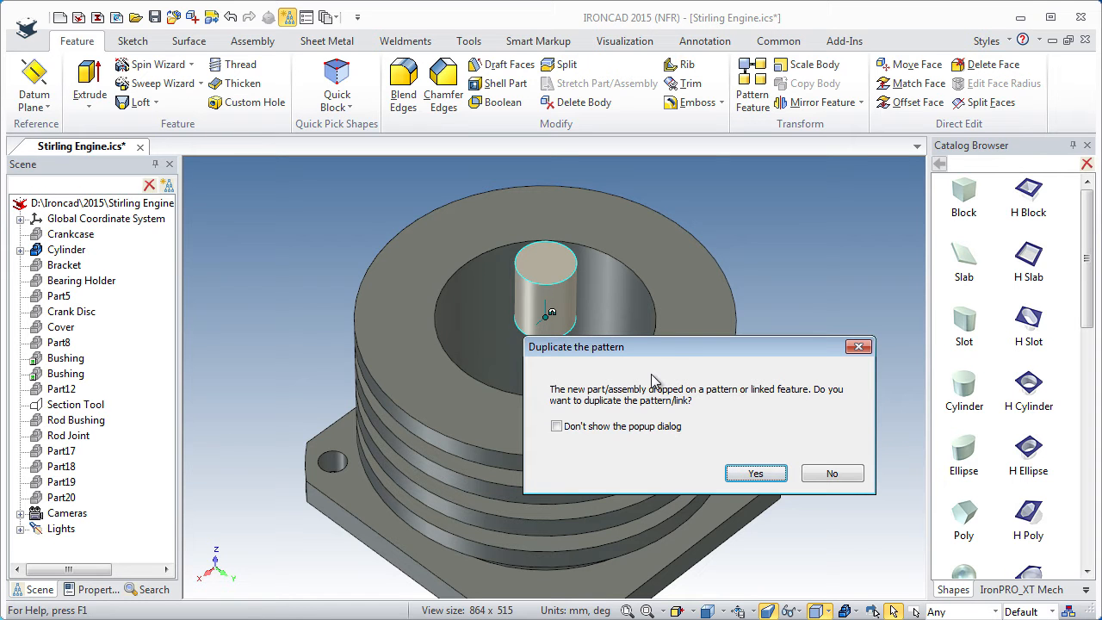
left_click_drag(674, 354, 738, 359)
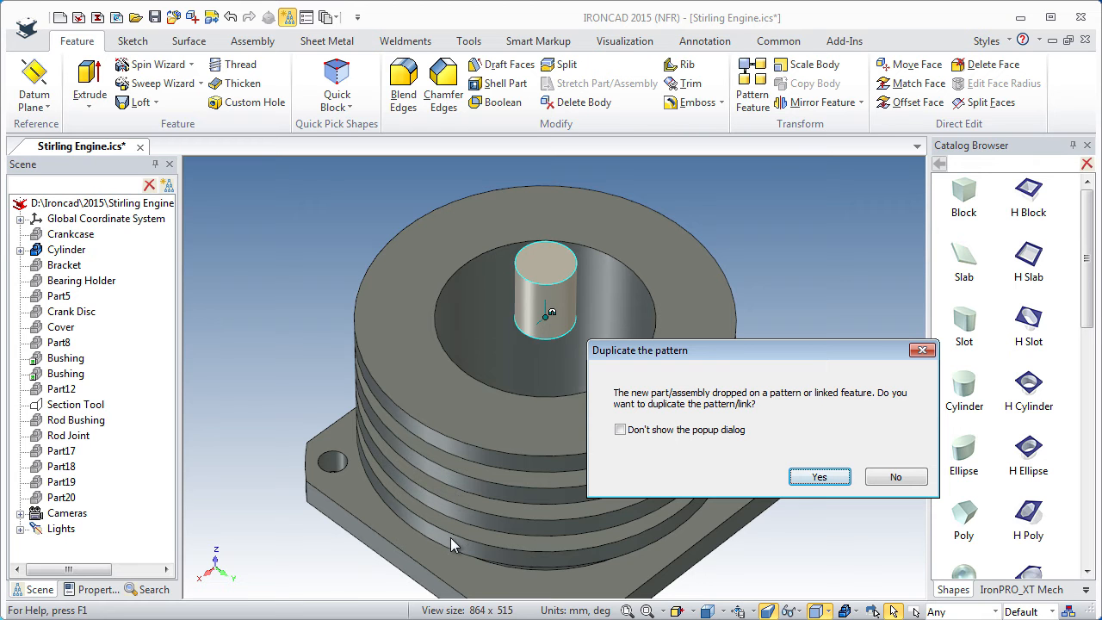
left_click(898, 476)
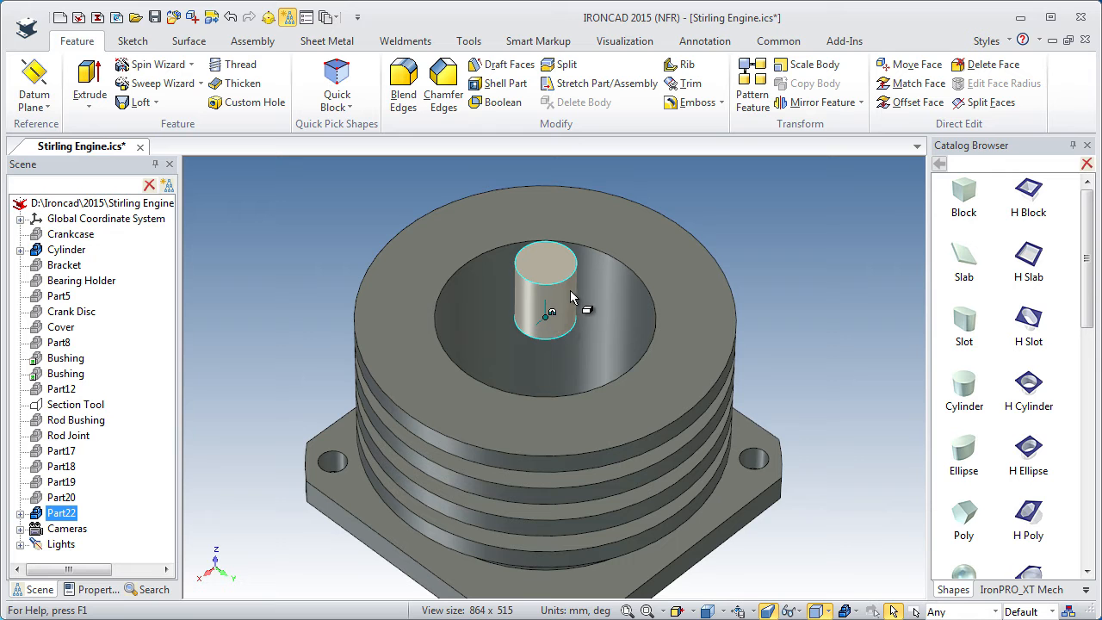
Enlarge the new cylindrical part's diameter to 29 mm, matching the bore's edge.
left_click(568, 297)
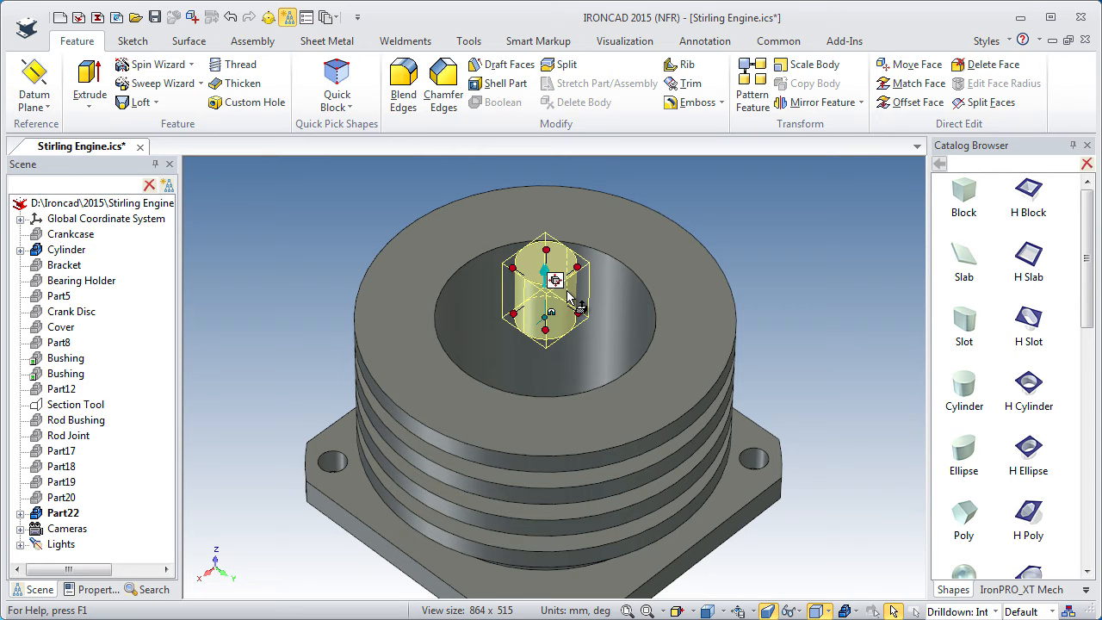
mouse_move(588, 313)
left_click_drag(588, 314, 645, 347)
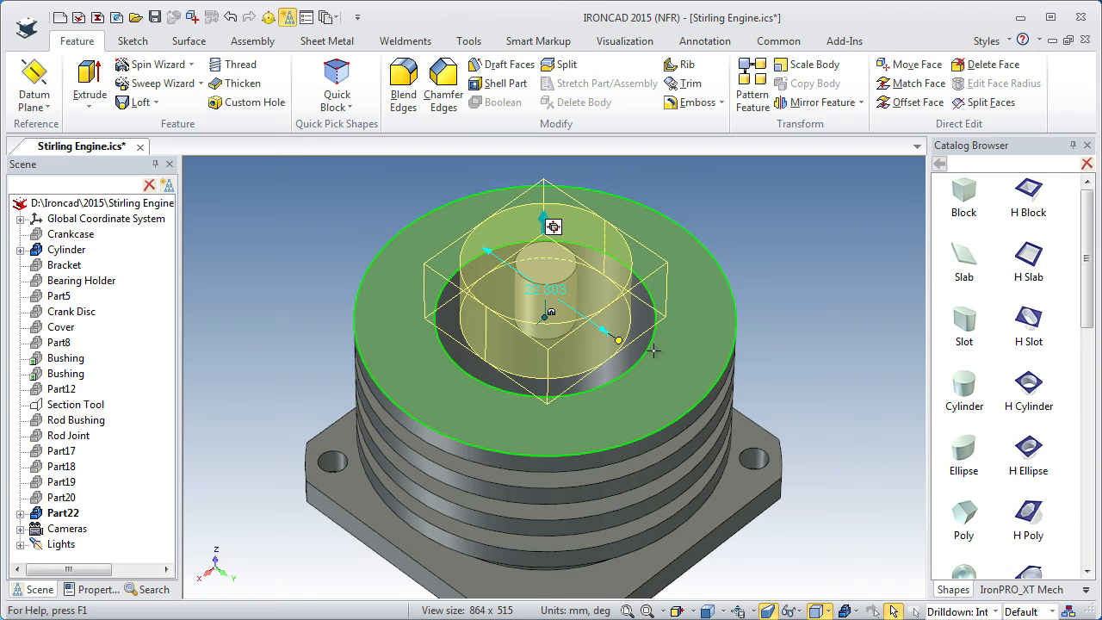
left_click_drag(618, 340, 645, 349)
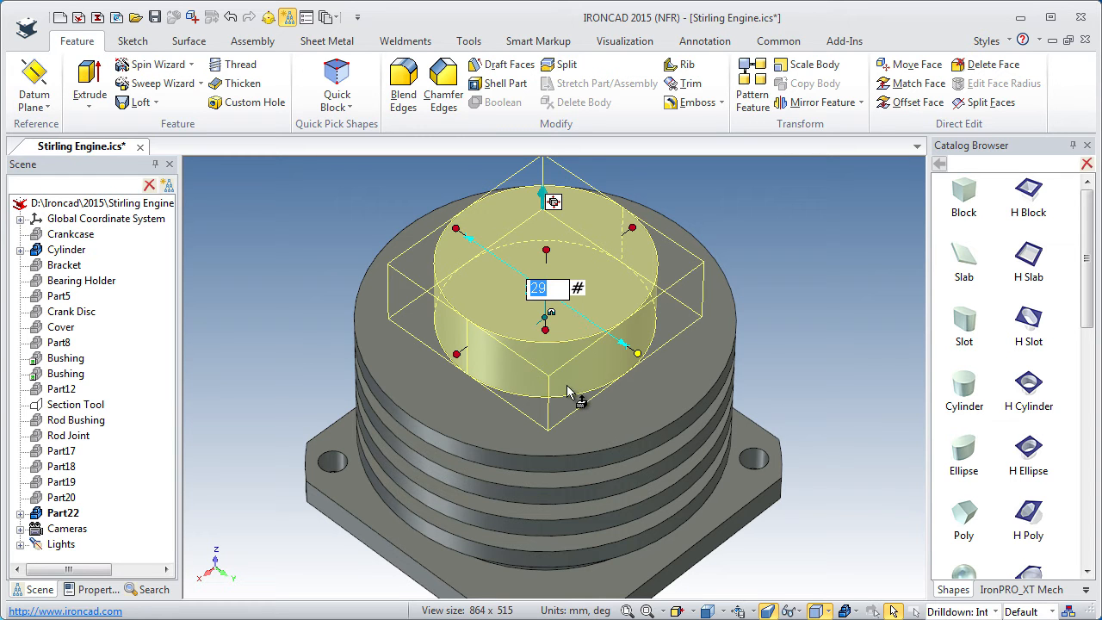
Set the new cylindrical part's height to 22 mm.
left_click(555, 248)
left_click_drag(555, 248, 551, 229)
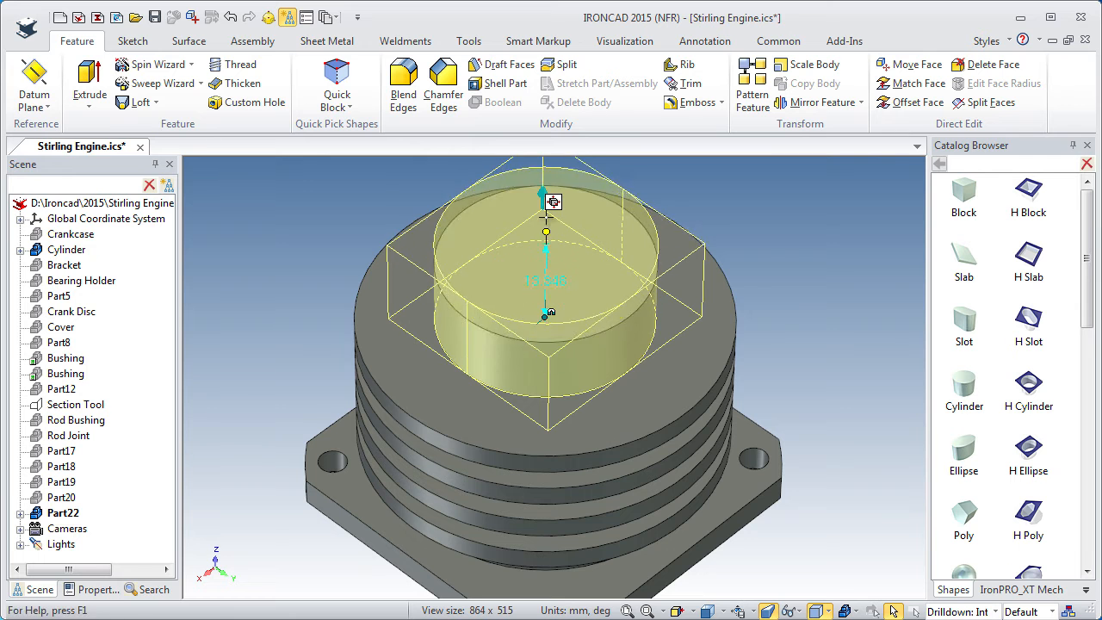
middle_click_drag(566, 322, 560, 418, "shift")
middle_click_drag(561, 418, 560, 351)
left_click_drag(538, 325, 539, 304)
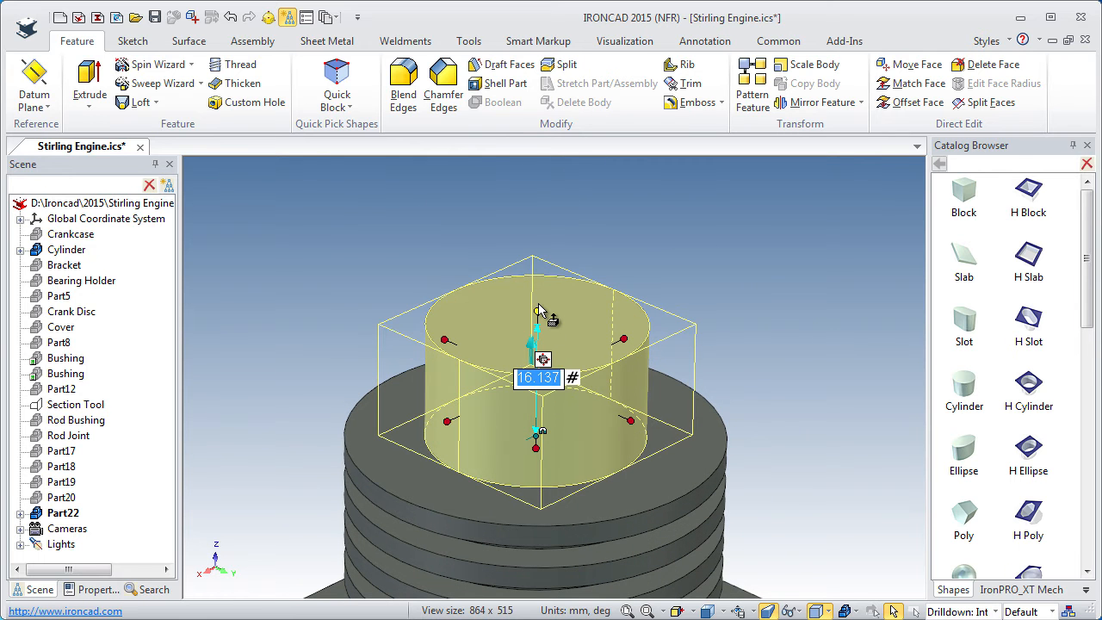
type("22")
key("Return")
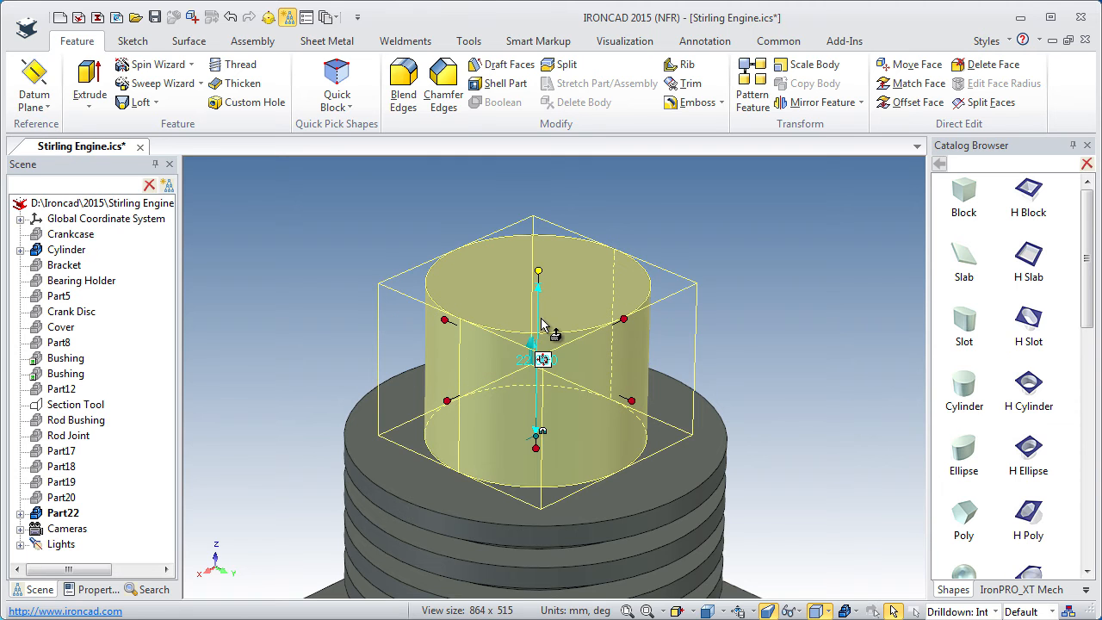
Flip the new cylindrical part's extrude direction so it extends down into the bore.
right_click(499, 428)
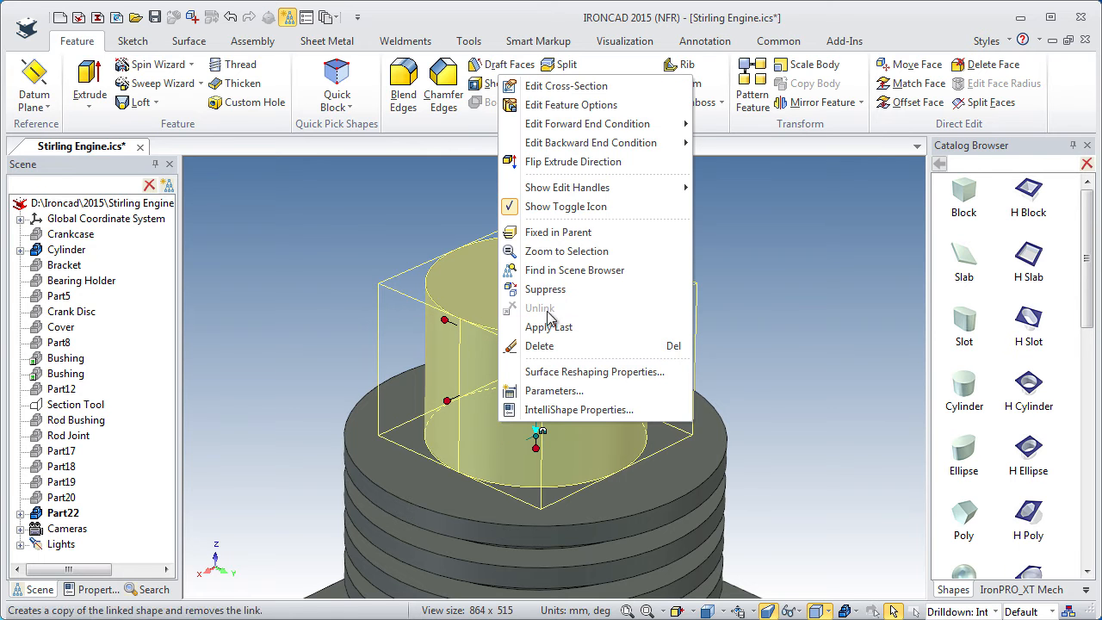
left_click(553, 164)
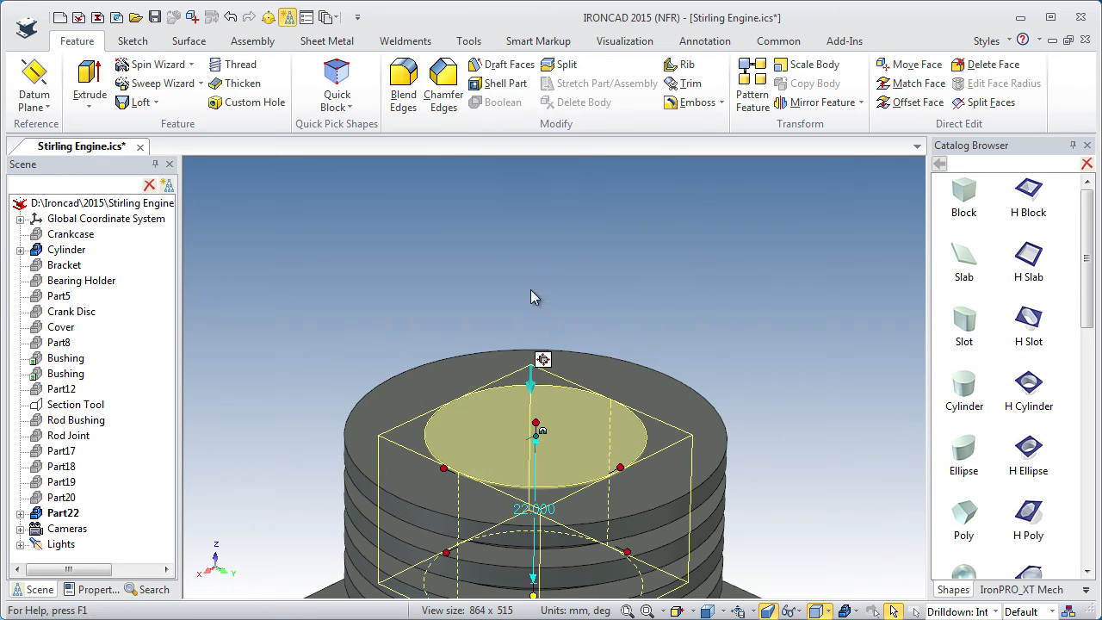
middle_click_drag(576, 286, 572, 337)
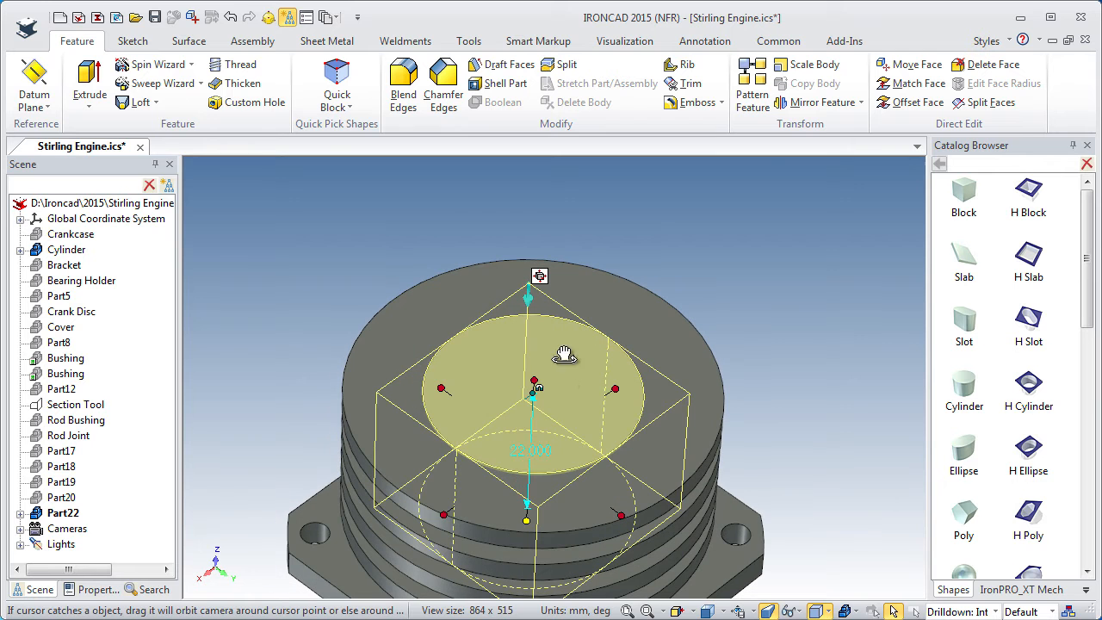
left_click(739, 338)
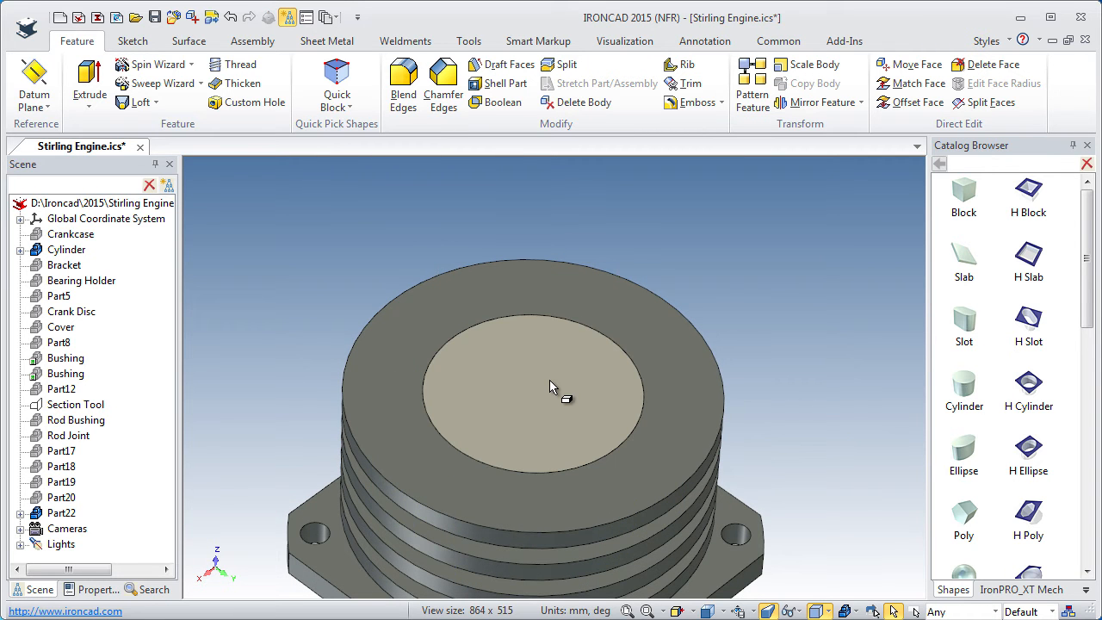
Start an inside Shell on the new cylindrical part with its top face open and a 2 mm wall thickness.
middle_click_drag(531, 414, 541, 358)
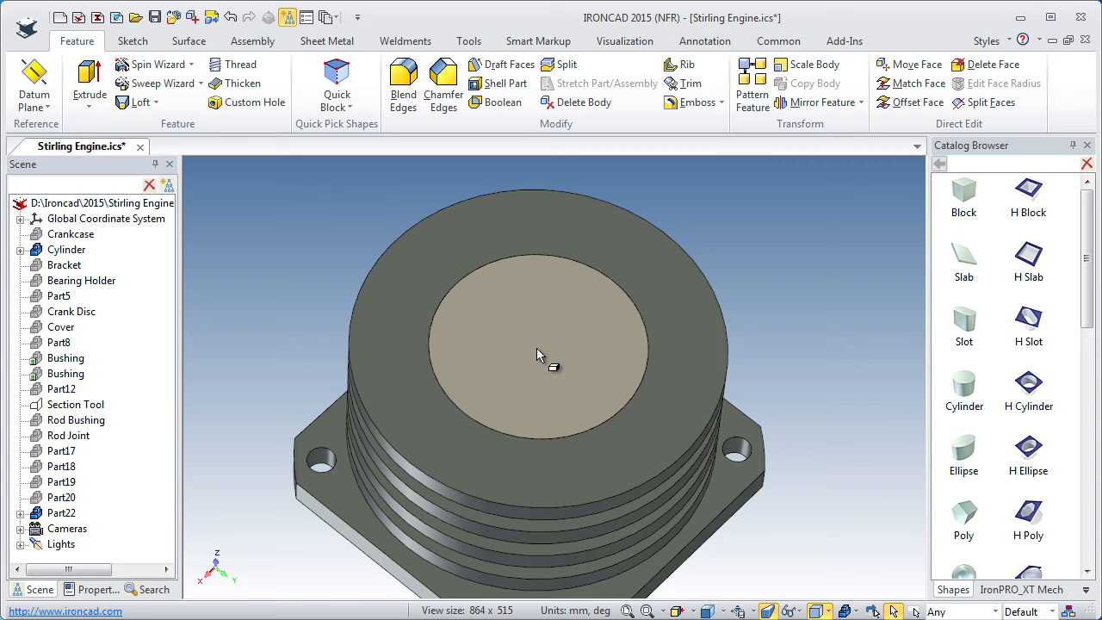
left_click(502, 86)
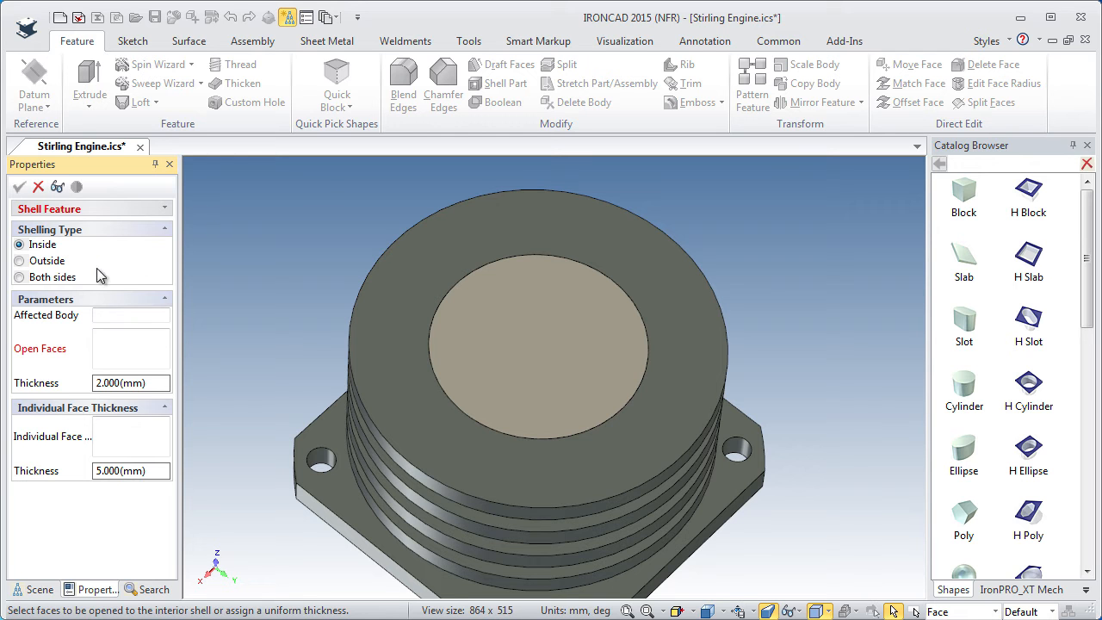
left_click(533, 377)
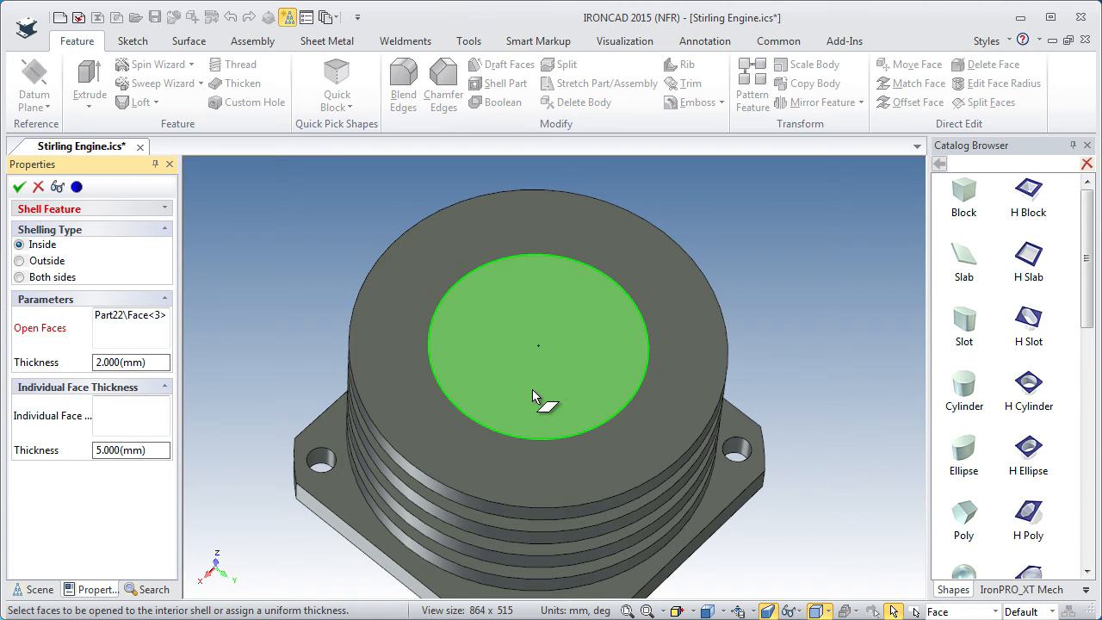
mouse_move(515, 411)
middle_mouse_down()
mouse_move(539, 274)
mouse_move(505, 447)
mouse_move(509, 401)
mouse_move(524, 443)
mouse_move(520, 421)
middle_mouse_up()
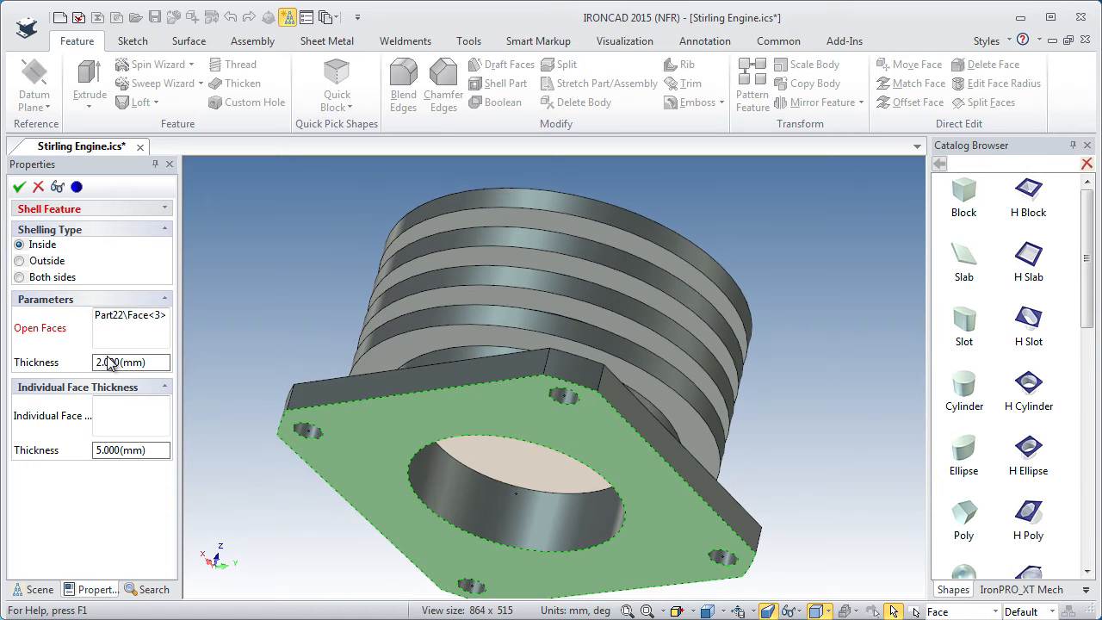
triple_click(156, 361)
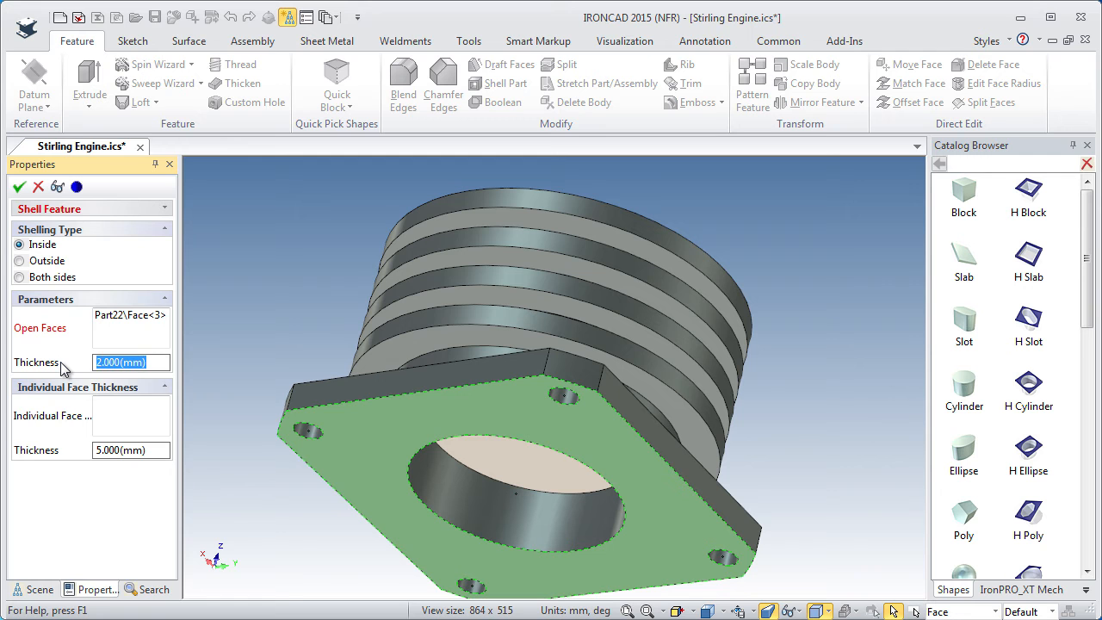
type("2")
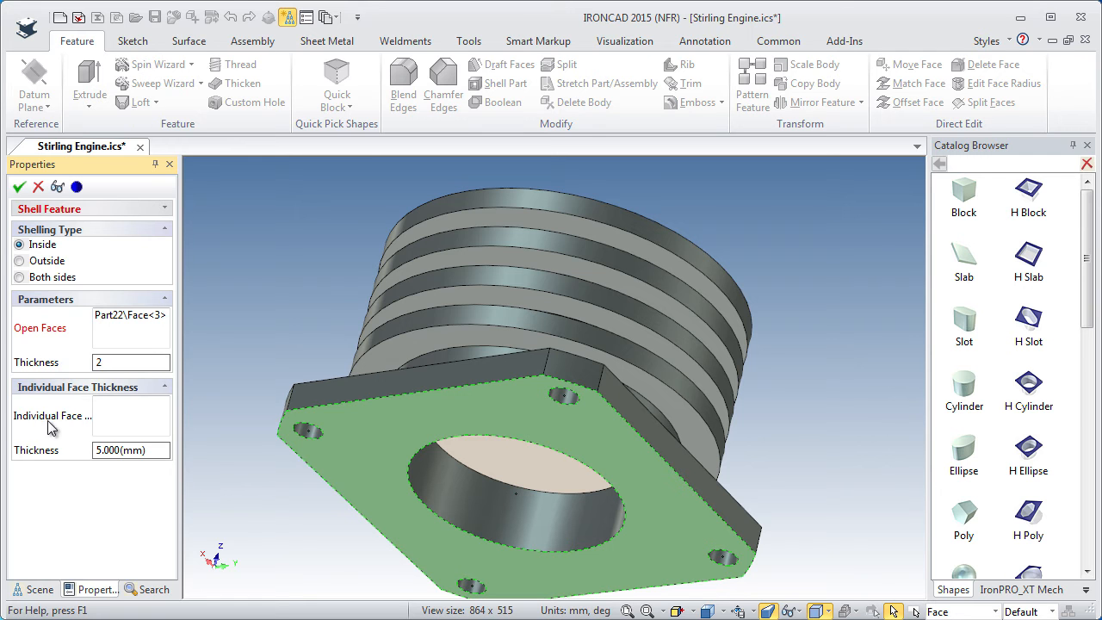
Give the piston's bottom face an individual wall thickness of 5 mm, preview the result and apply the Shell.
left_click(119, 417)
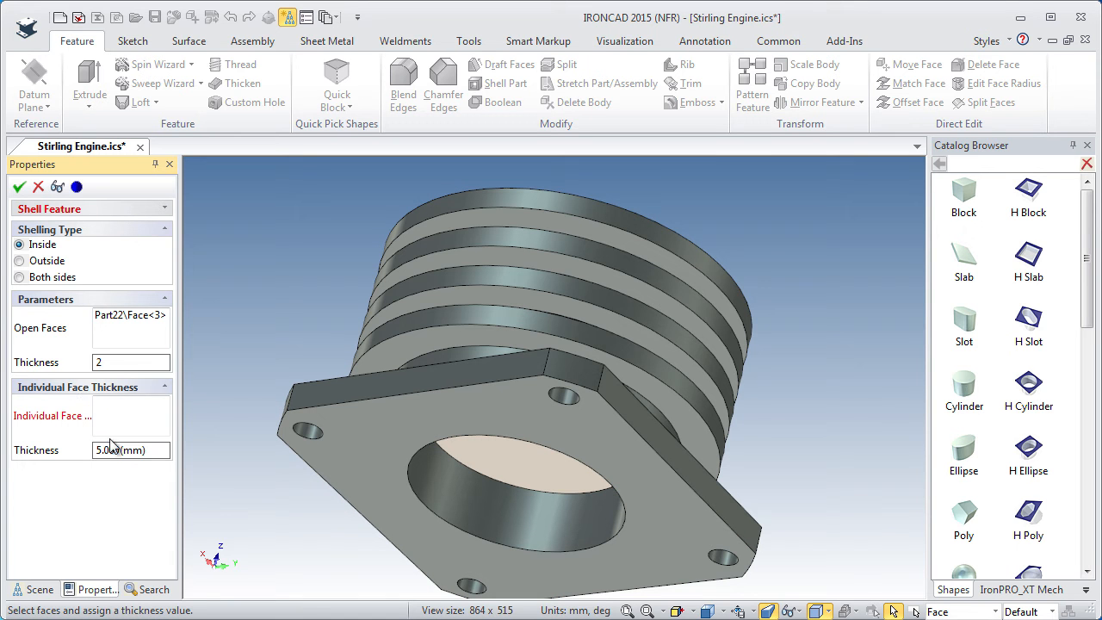
middle_click_drag(512, 493, 518, 452)
left_click(517, 448)
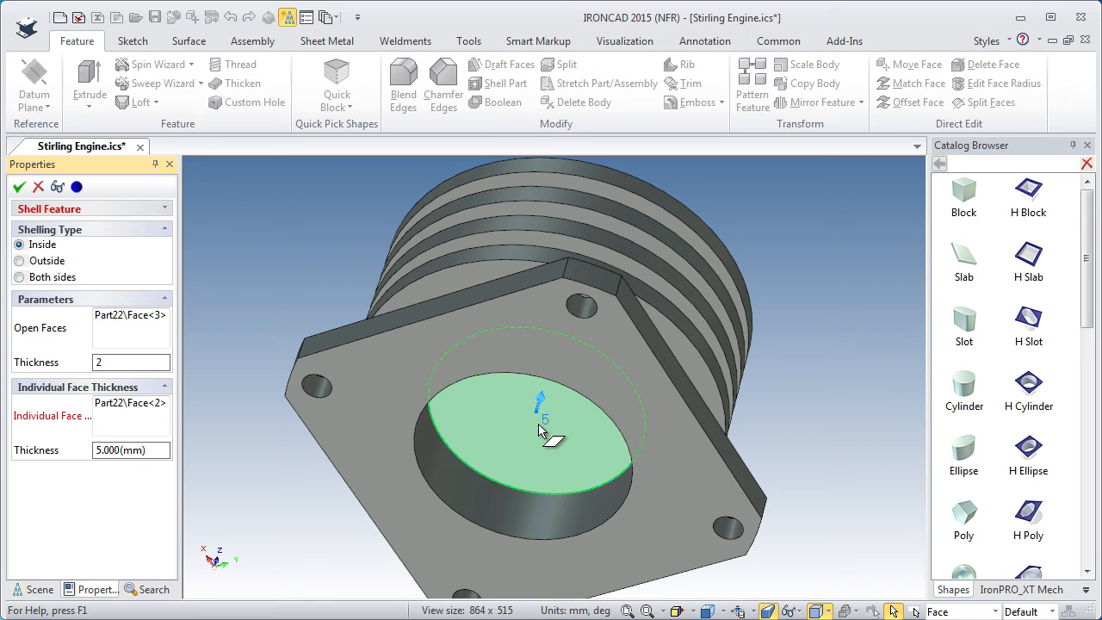
left_click(57, 187)
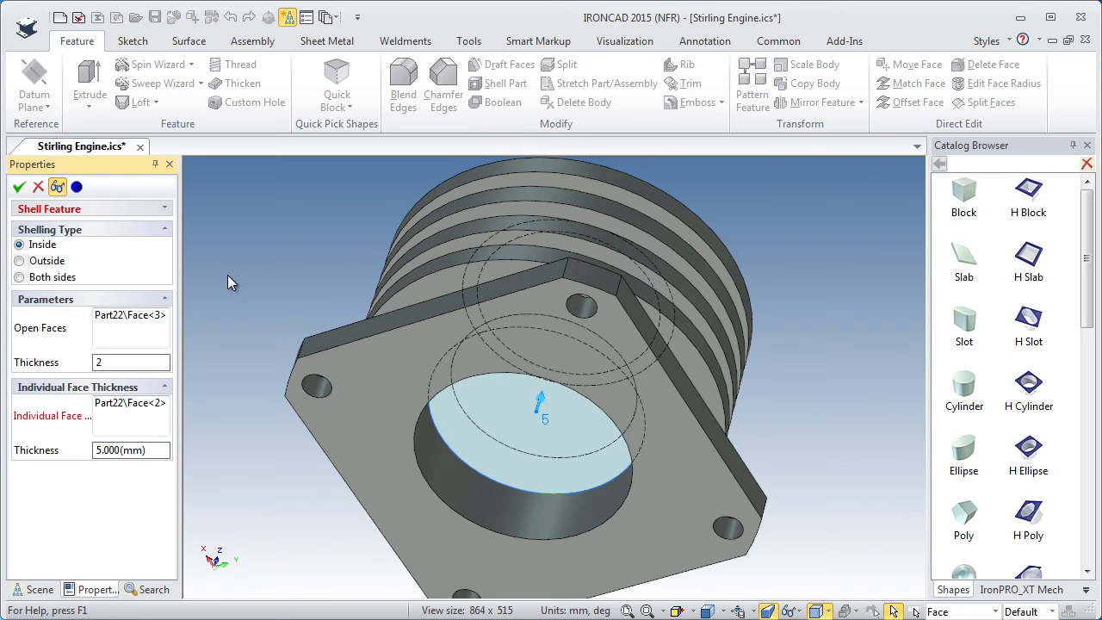
left_click_drag(303, 246, 561, 362)
middle_click_drag(560, 362, 550, 370)
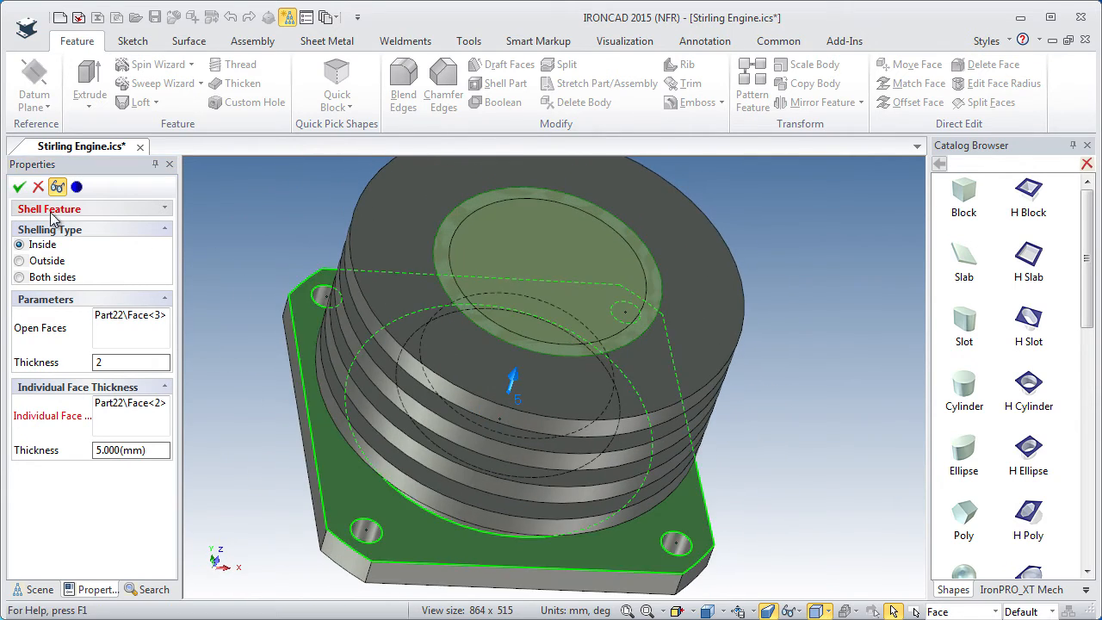
left_click(18, 188)
Add a catalog Cylinder as a separate part centred on the piston's inner floor, resized to 10 units to fit the view.
middle_click_drag(266, 333, 512, 420)
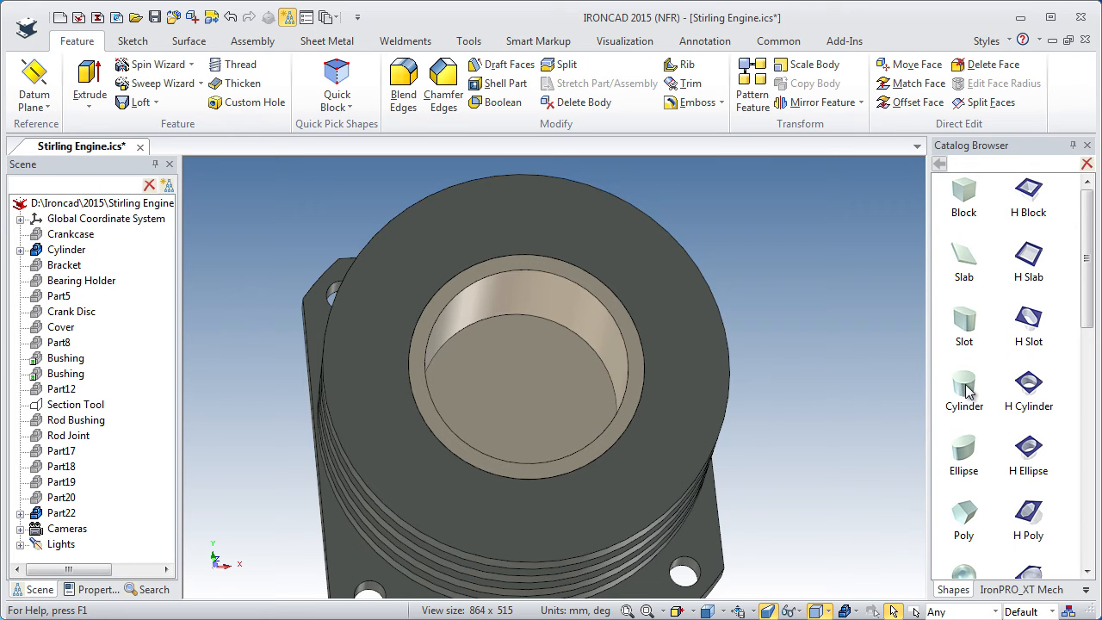
left_click_drag(966, 392, 517, 416)
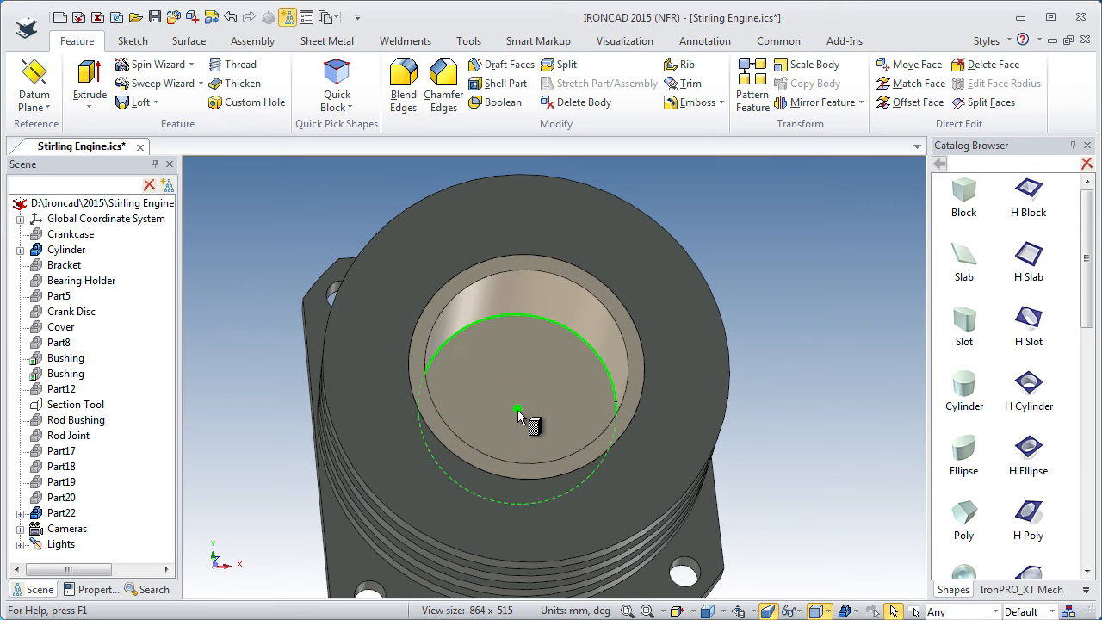
right_click_drag(519, 409, 519, 411)
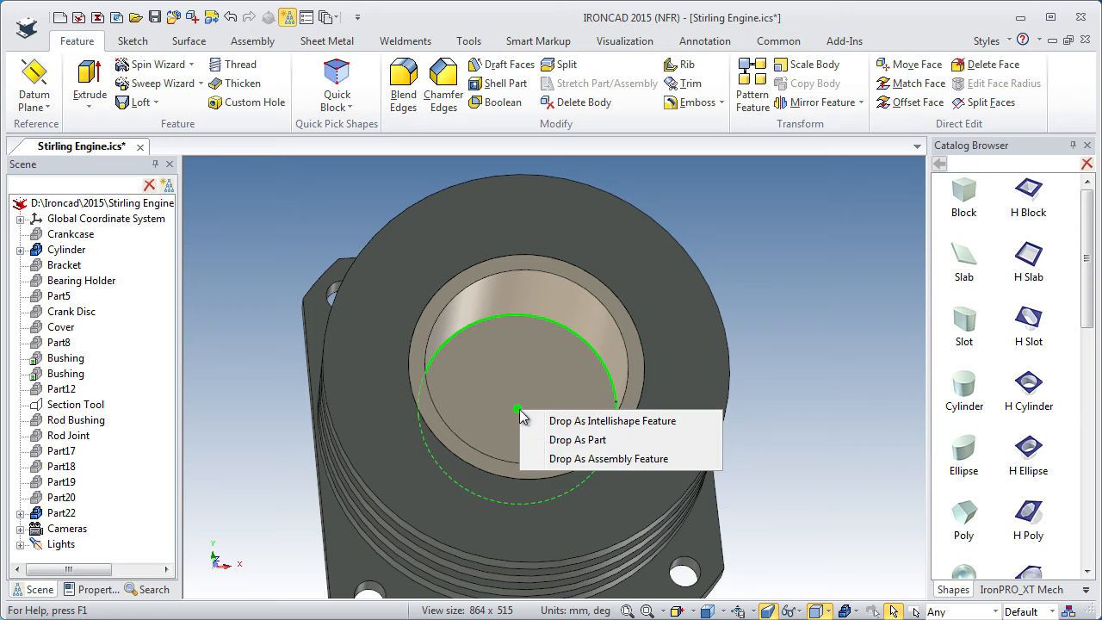
left_click(568, 441)
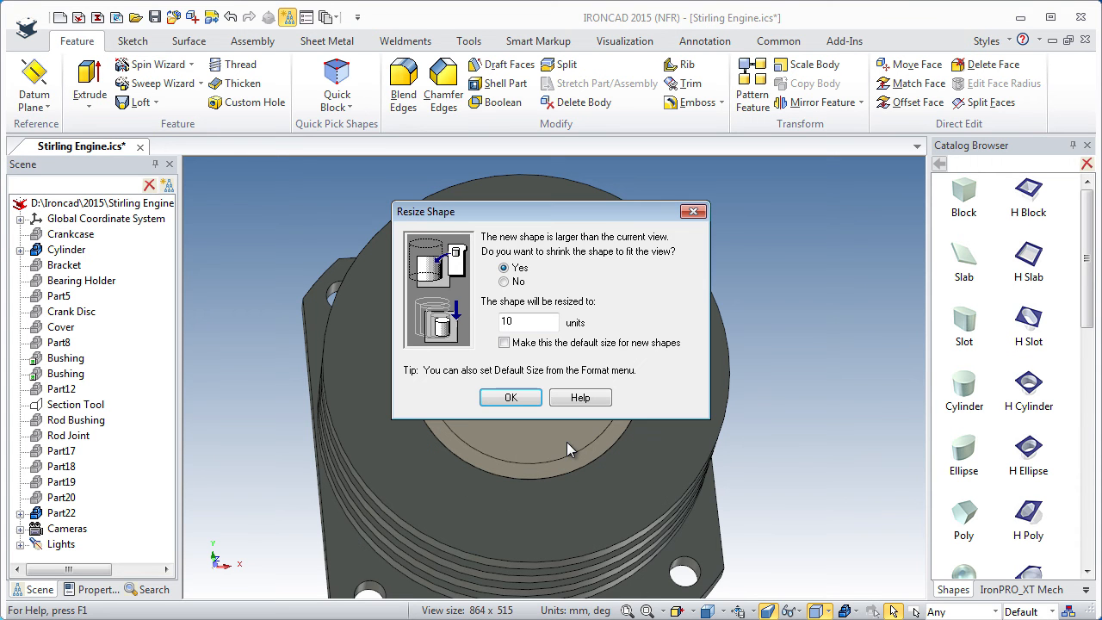
left_click(509, 397)
Set the diameter of the cylindrical boss inside the piston to 10 mm.
middle_click_drag(519, 436, 564, 344)
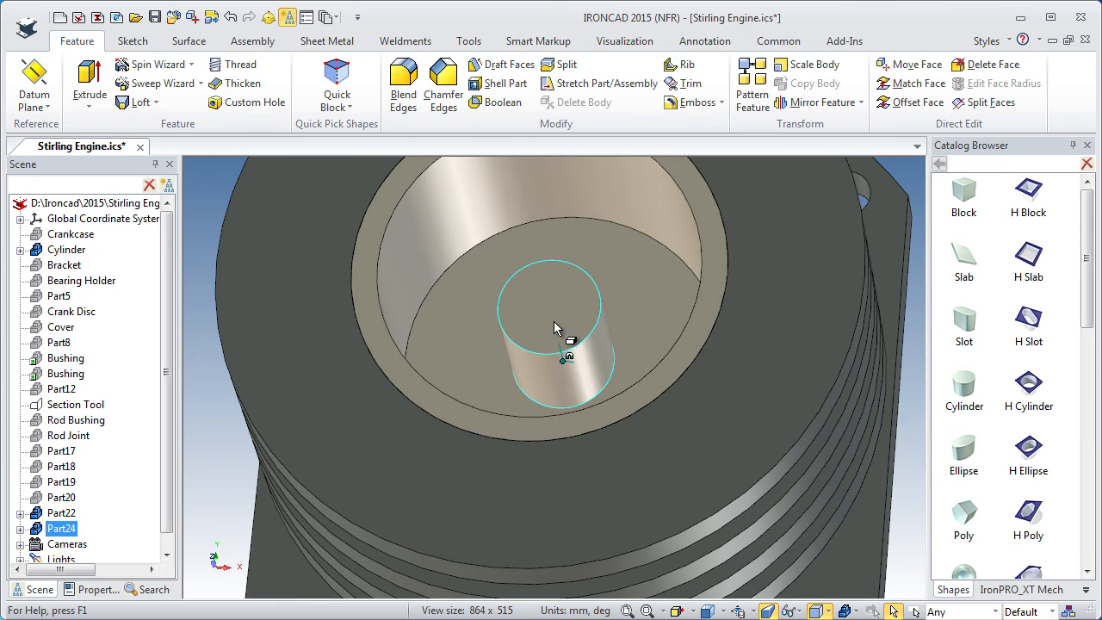
left_click(555, 328)
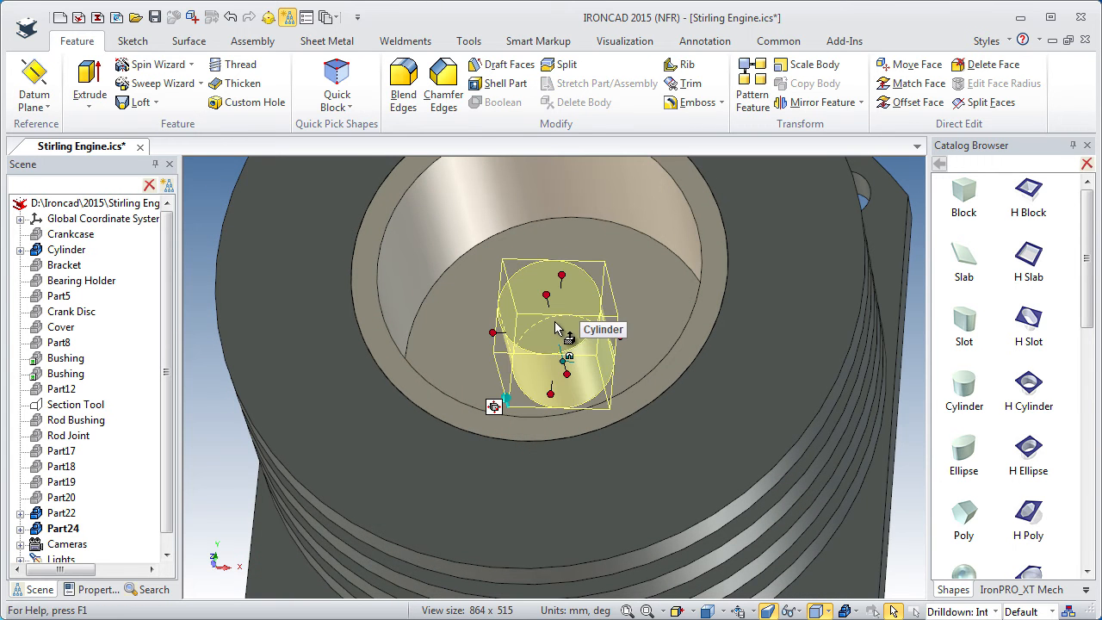
left_click(503, 328)
type("10")
key("Return")
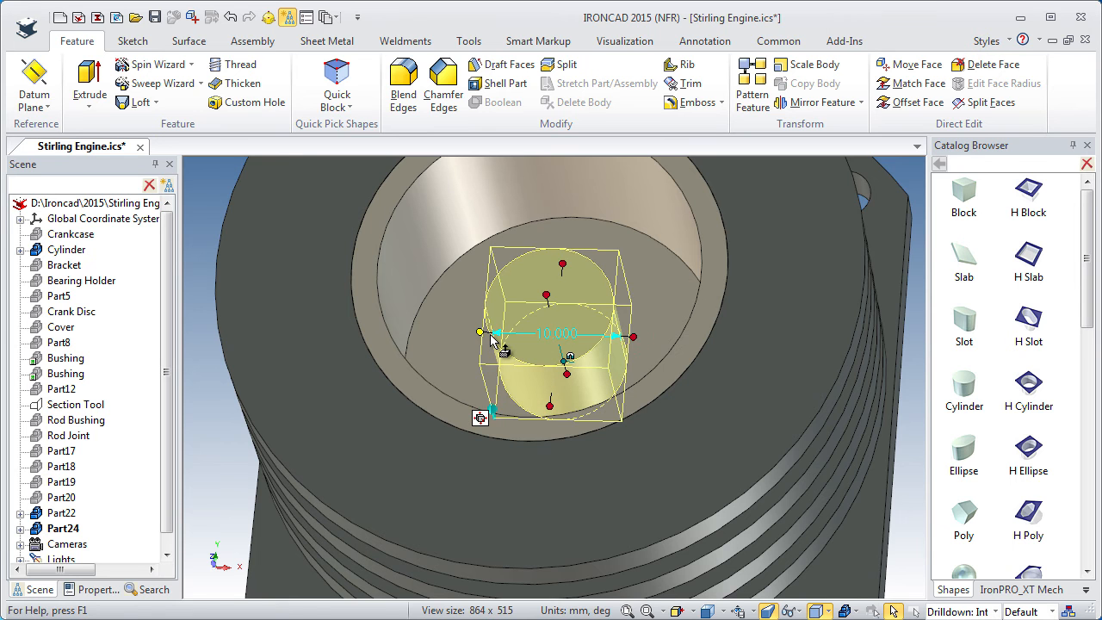
Set the height of the cylindrical boss inside the piston to 15 mm.
middle_click_drag(489, 341, 551, 235)
left_click(552, 234)
type("15")
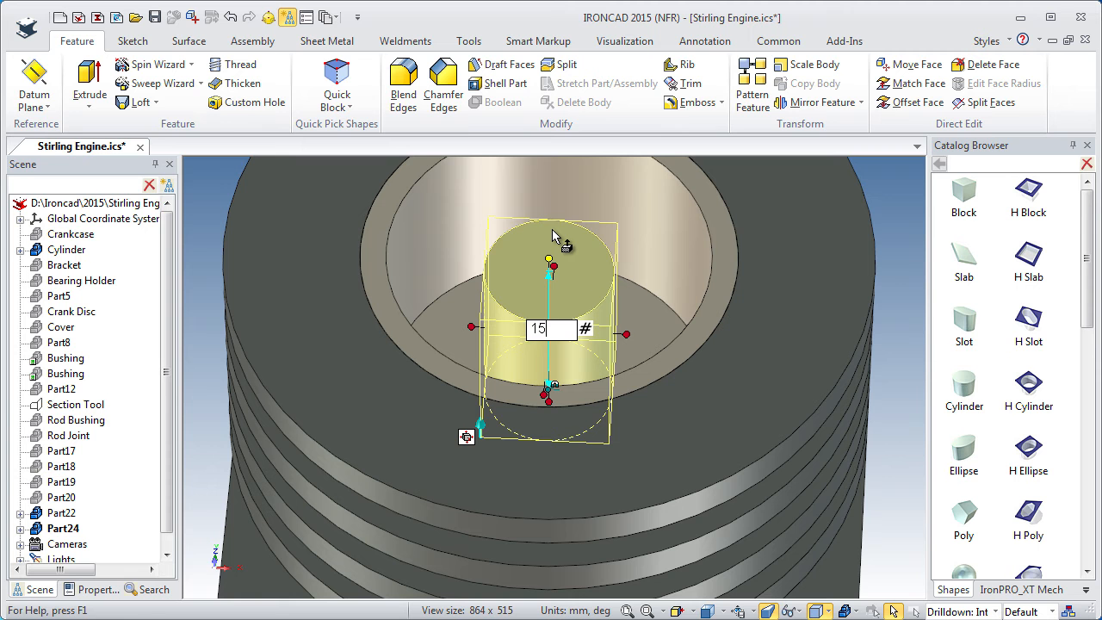
key("Return")
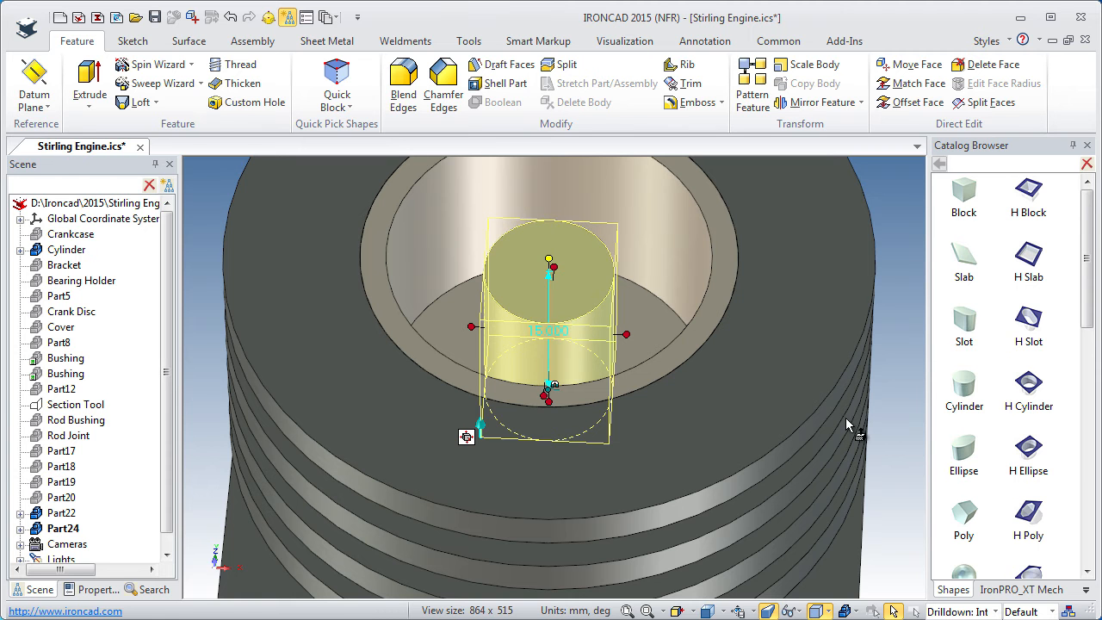
key("Escape")
Show all hidden parts of the engine assembly again.
middle_click_drag(511, 340, 522, 369)
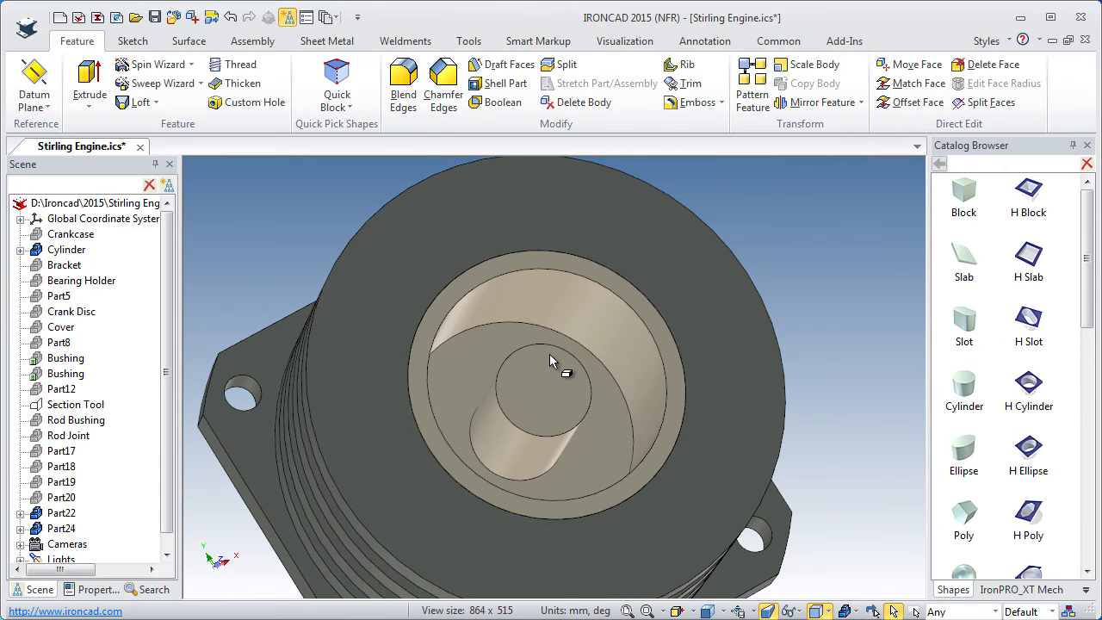
middle_click_drag(650, 465, 658, 445)
middle_click_drag(434, 536, 468, 546)
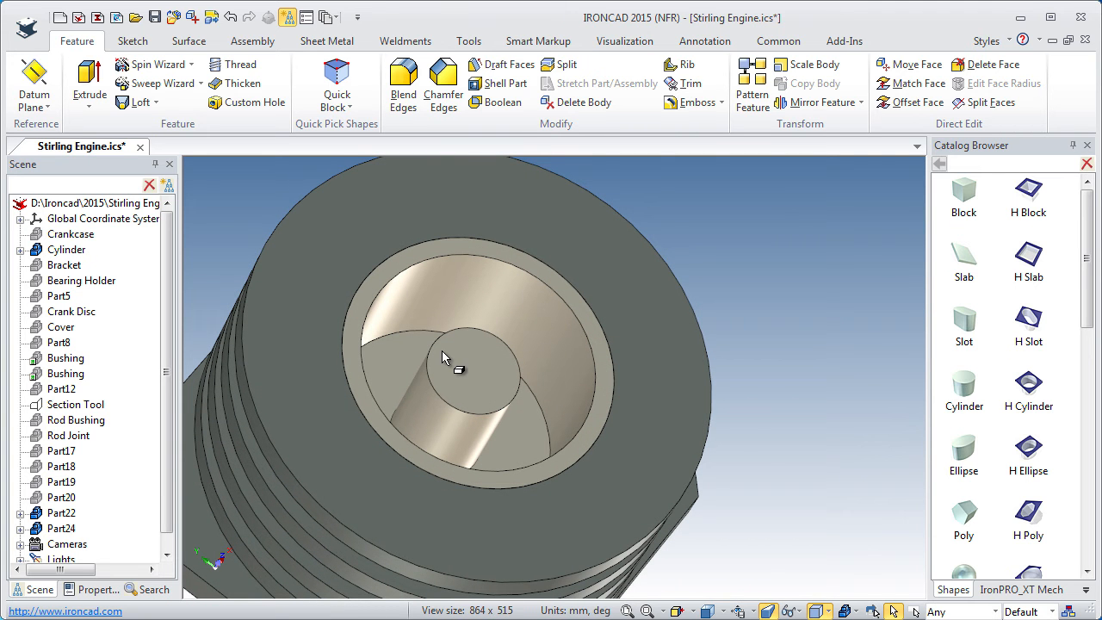
right_click(775, 499)
left_click(825, 321)
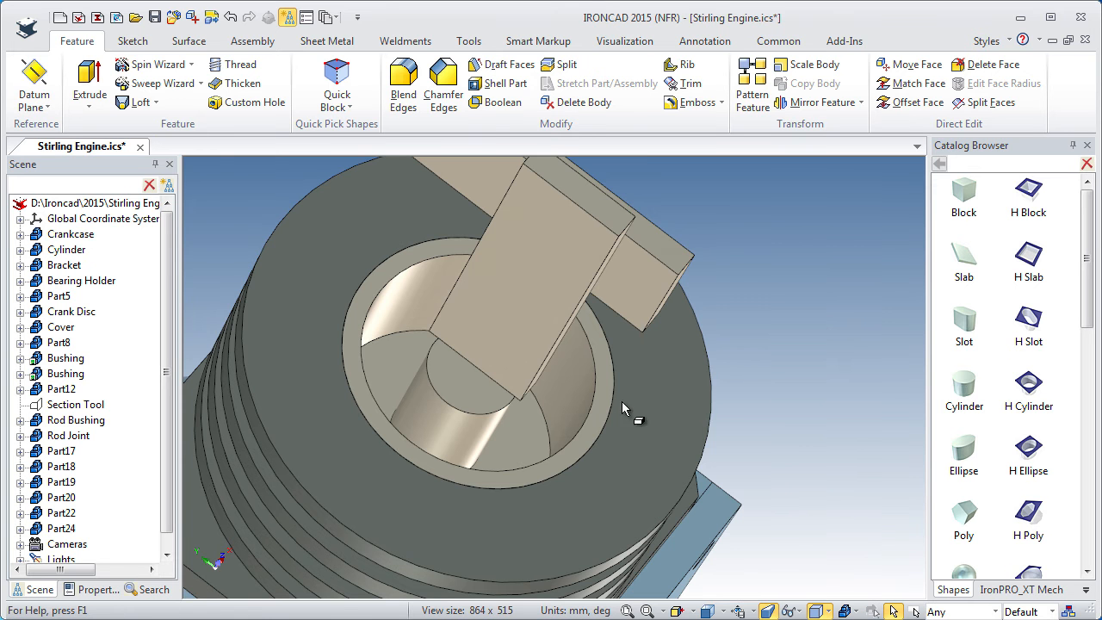
Place a catalog H Block cutout on the boss's top face, off centre beside the flat rod above it.
middle_click_drag(498, 489, 559, 441)
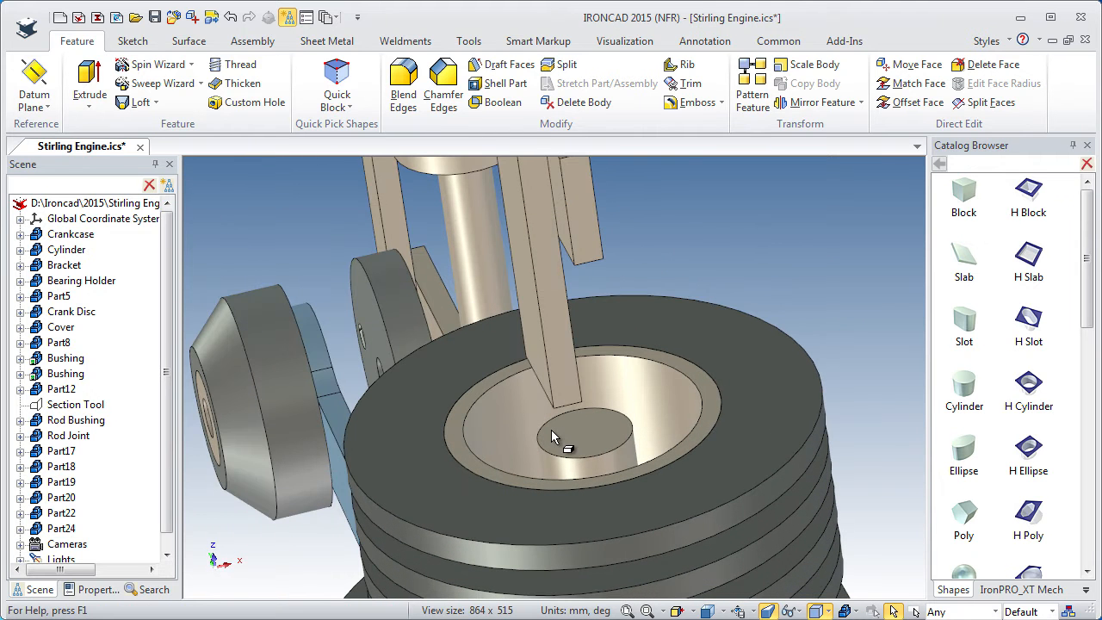
middle_click_drag(708, 526, 714, 419)
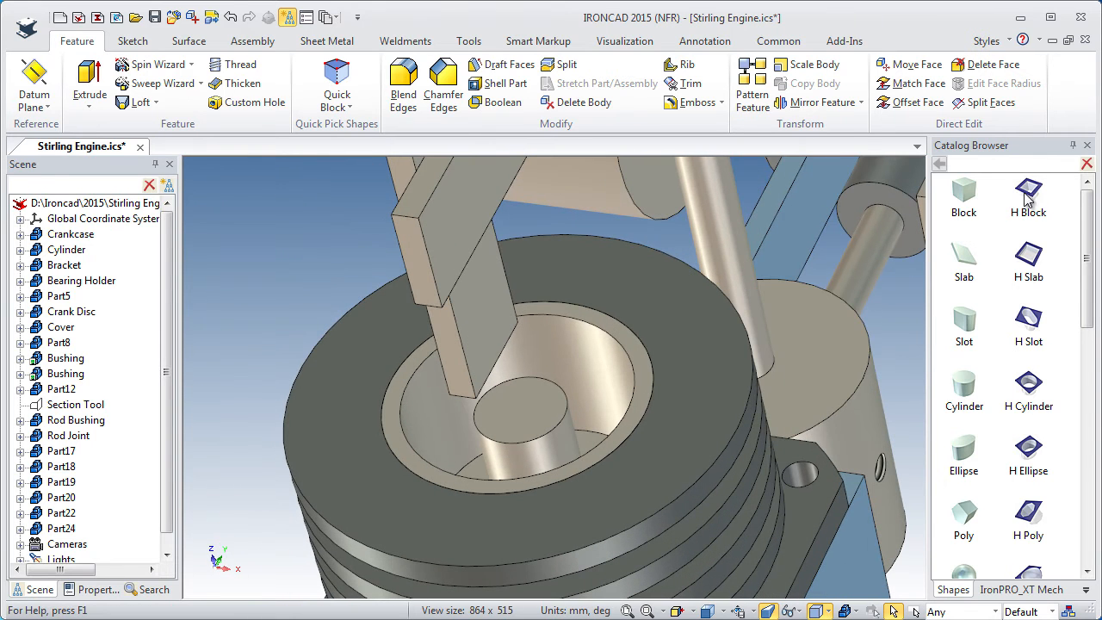
scroll(546, 418, "up", 10)
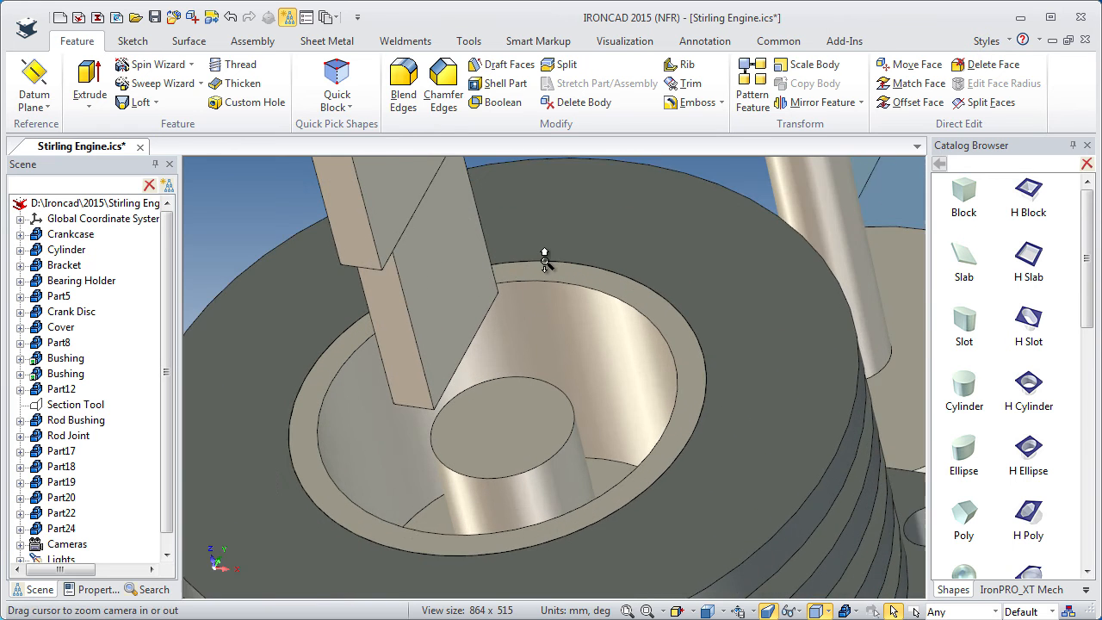
middle_click_drag(539, 398, 598, 430)
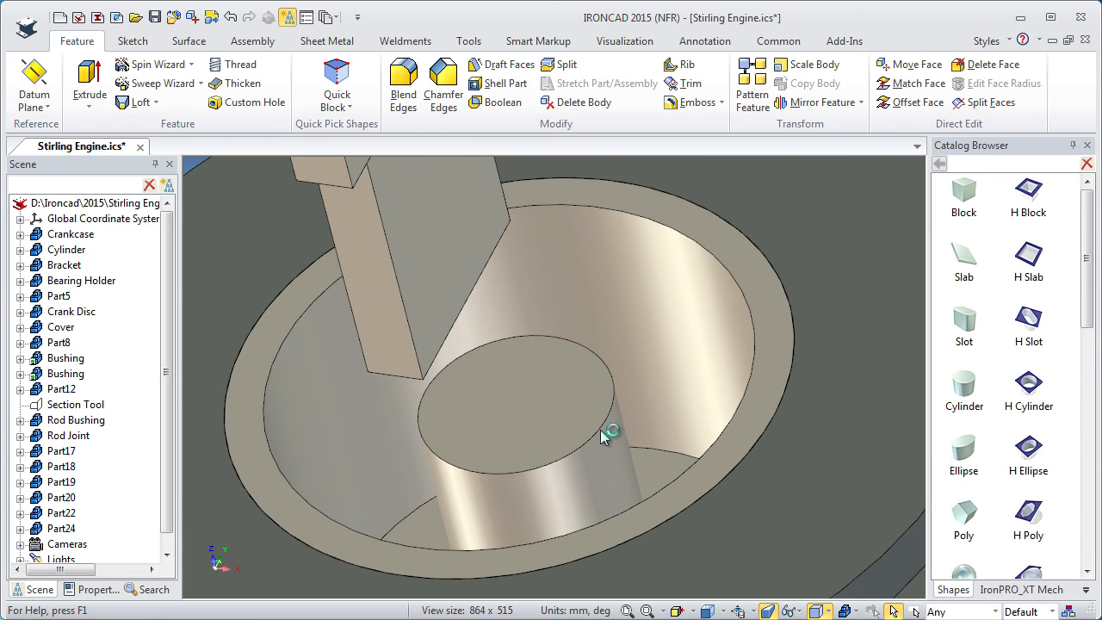
left_click_drag(1033, 196, 471, 402)
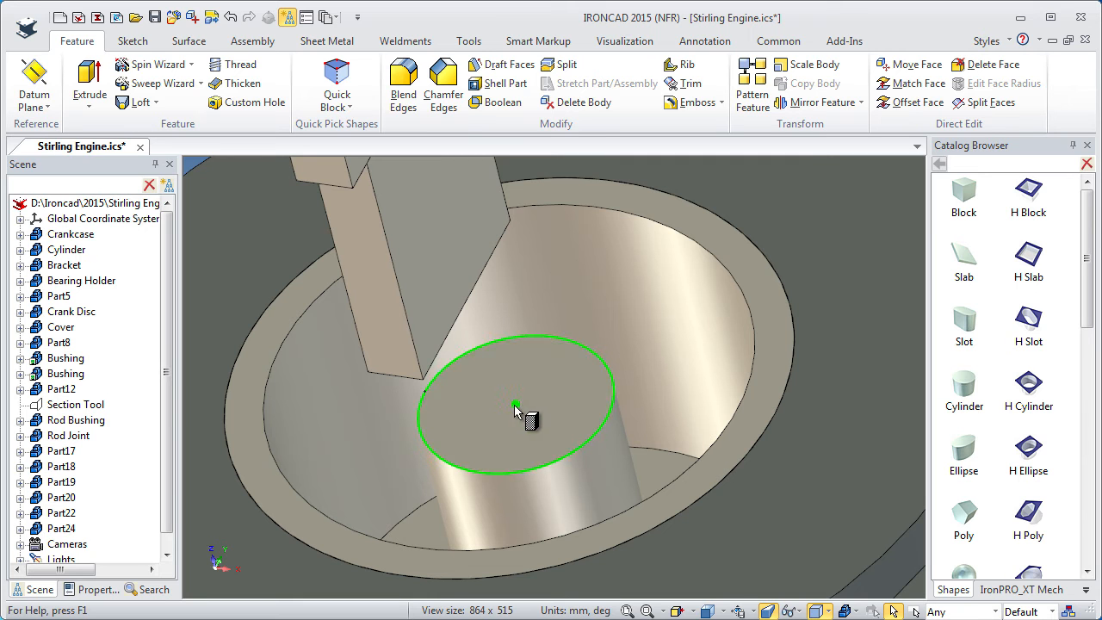
left_click_drag(514, 406, 465, 402)
middle_click_drag(465, 465, 505, 468)
Stretch the block cutout to 10 mm long across the boss and widen it out past the boss's outer edge.
left_click_drag(390, 352, 398, 292)
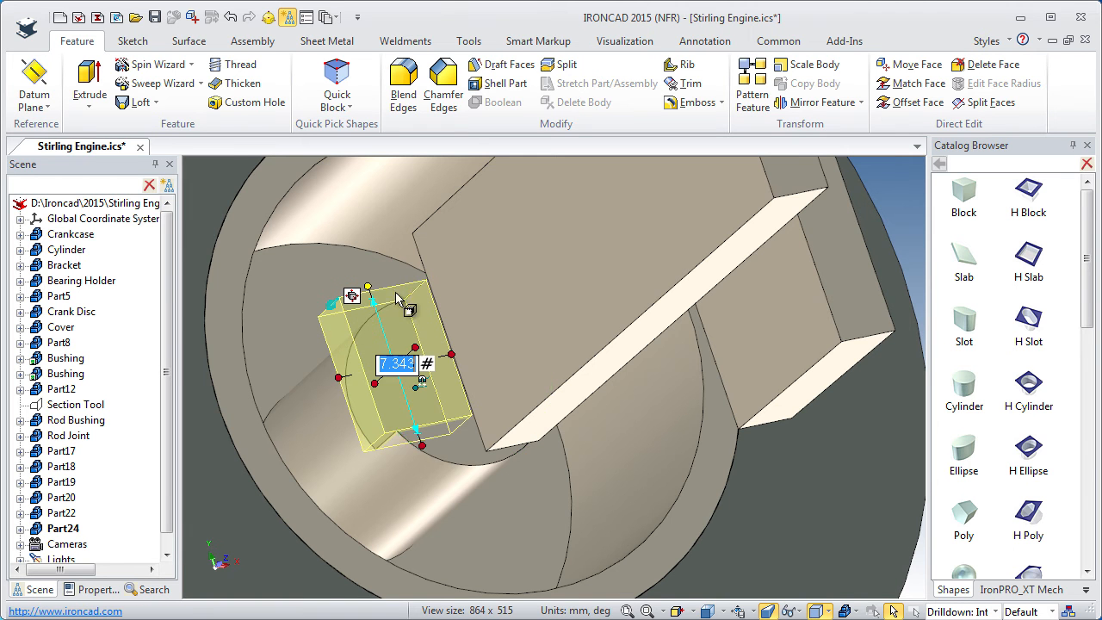
left_click_drag(426, 435, 477, 465)
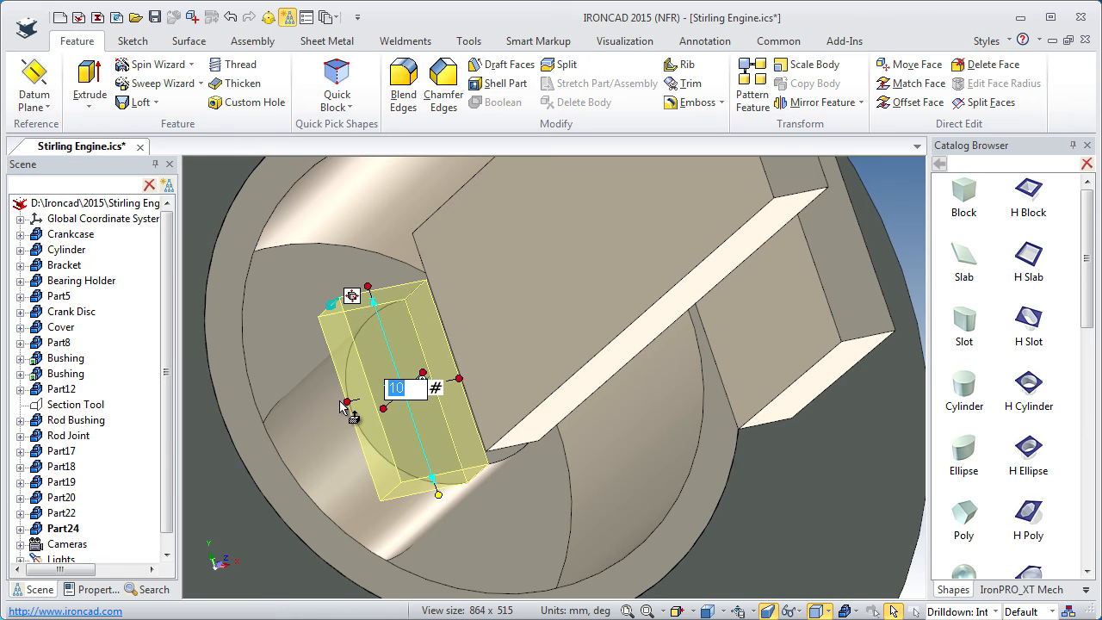
mouse_move(364, 394)
left_mouse_down()
mouse_move(346, 398)
mouse_move(349, 384)
left_mouse_up()
mouse_move(412, 452)
middle_mouse_down()
mouse_move(433, 457)
mouse_move(413, 452)
middle_mouse_up()
Set the block cutout's depth down into the boss to 10.5 mm.
left_click_drag(389, 410, 338, 443)
type("10")
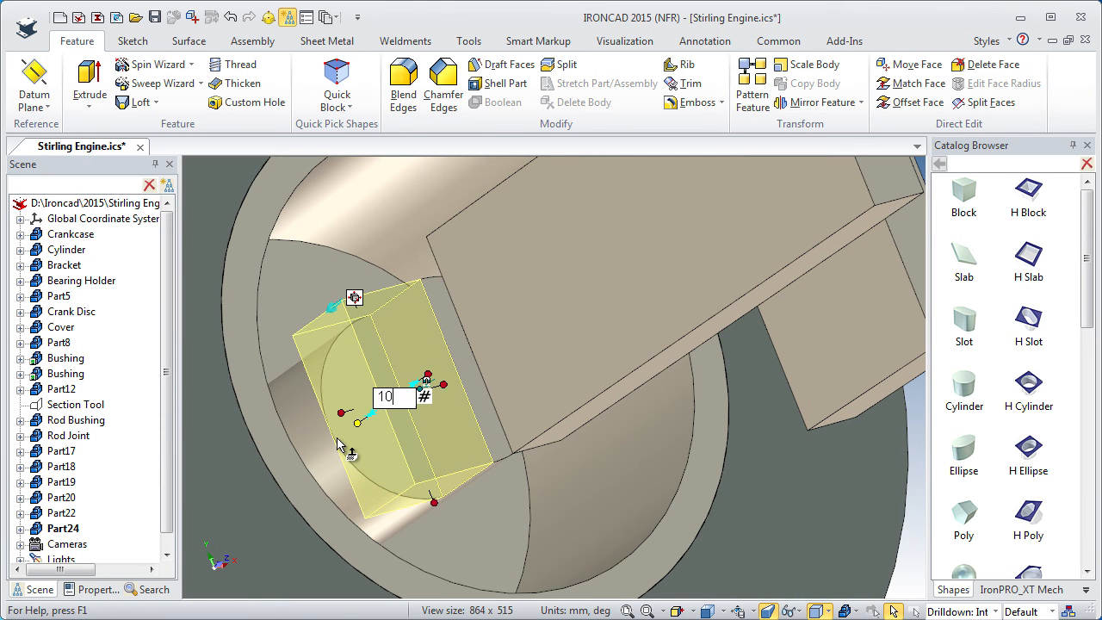
type(".5")
key("Return")
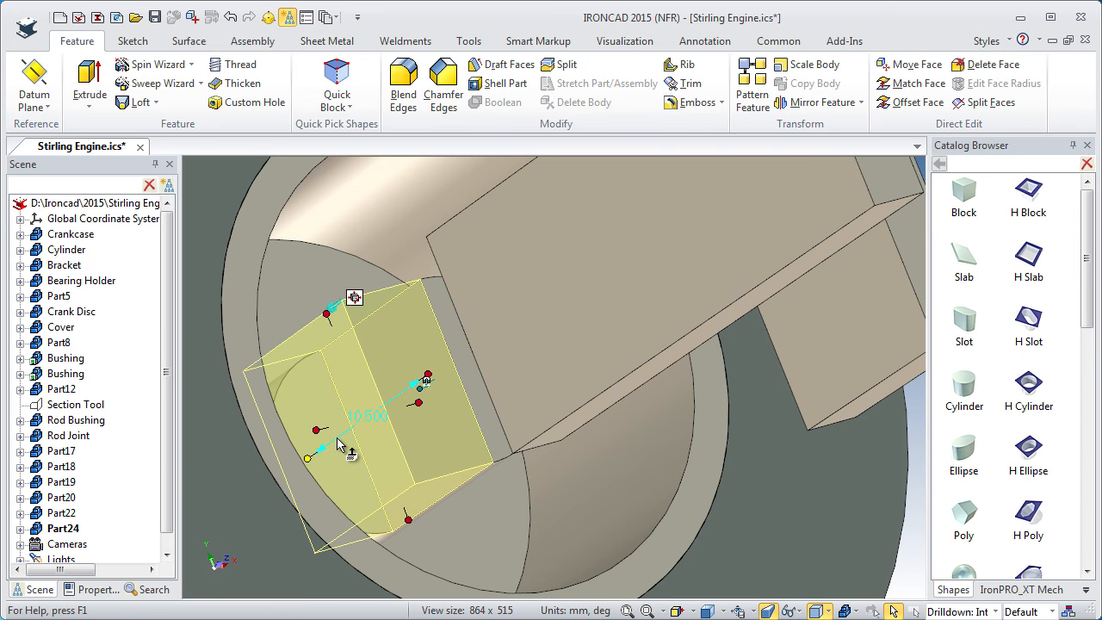
Align the block cutout's inner side with the flat rod's side by moving its size handle to a point on the rod.
middle_click_drag(530, 517, 577, 516)
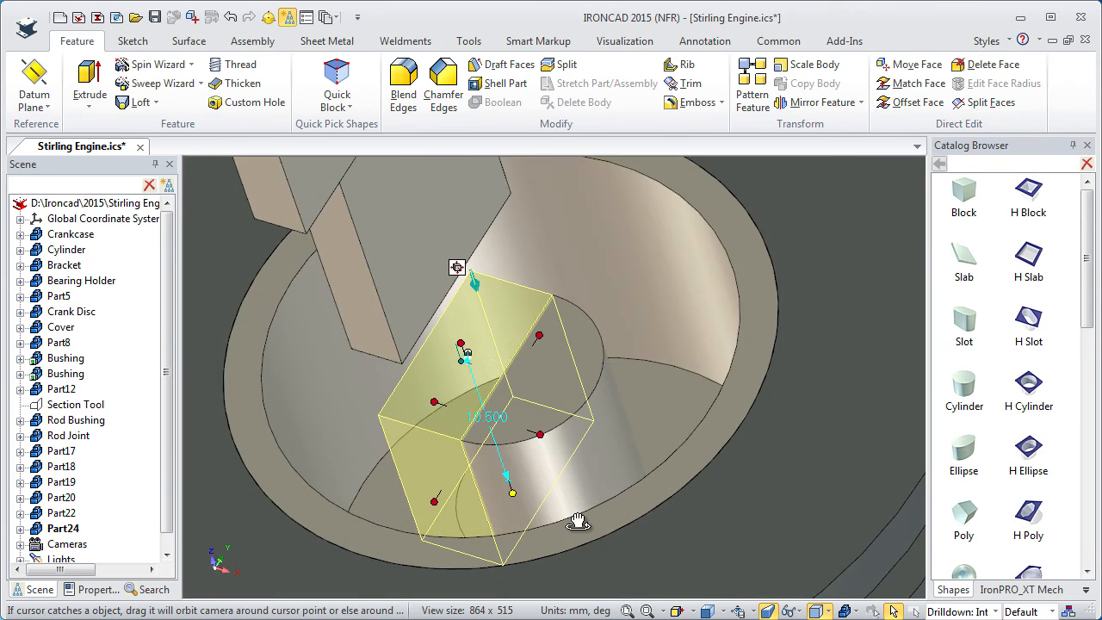
right_click(541, 421)
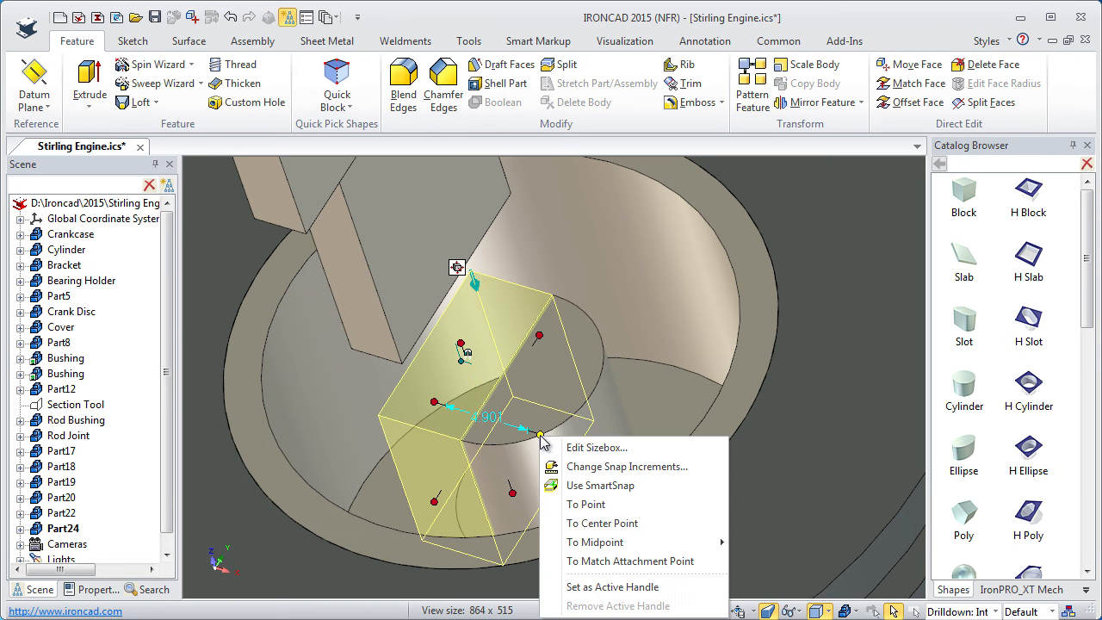
left_click(591, 506)
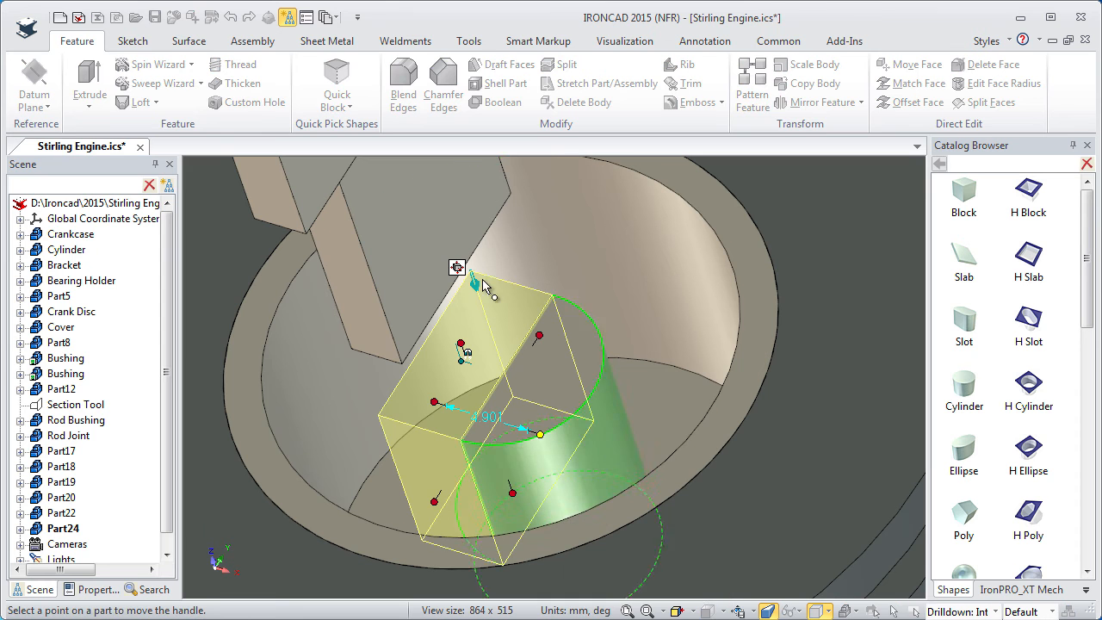
left_click(409, 222)
middle_click_drag(467, 475, 505, 460)
scroll(526, 520, "down", 2)
scroll(526, 520, "up", 3)
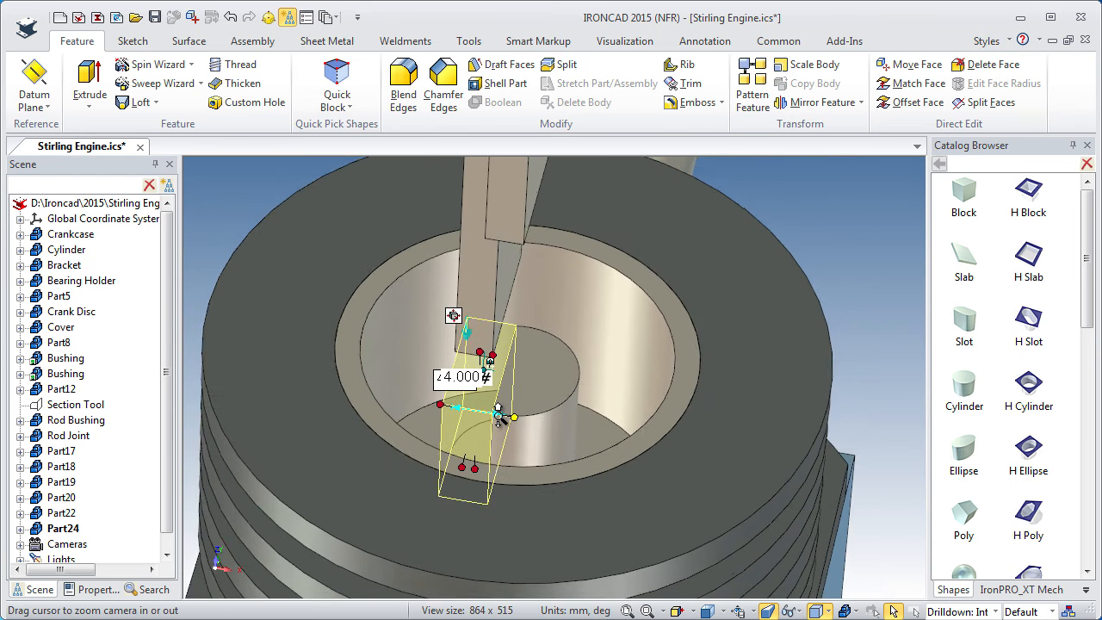
left_click(844, 285)
middle_click_drag(500, 393, 530, 422)
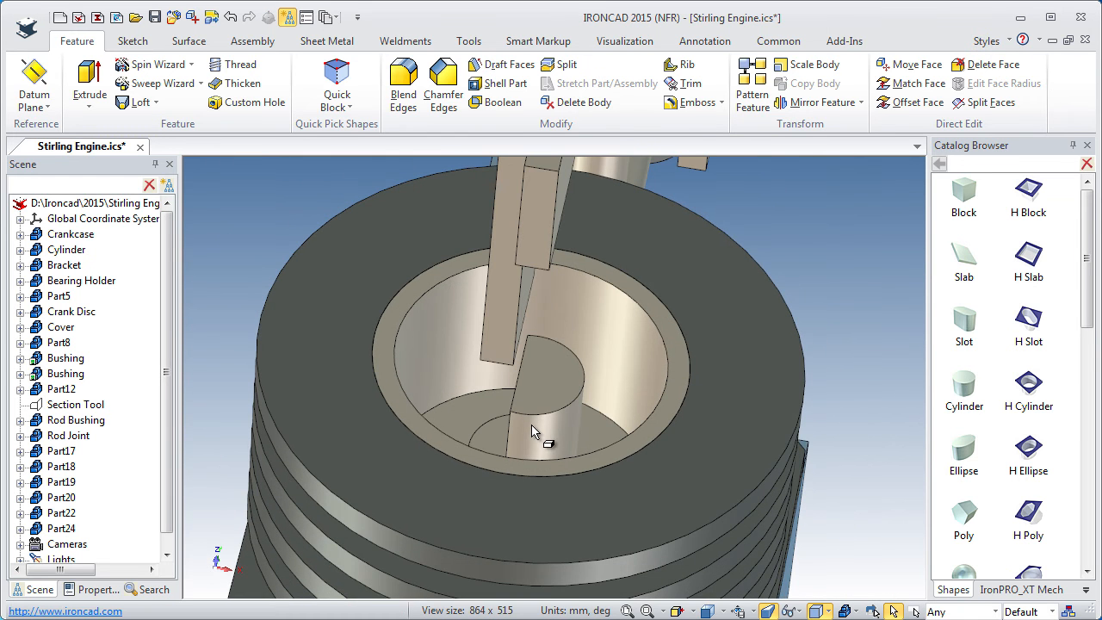
left_click(533, 429)
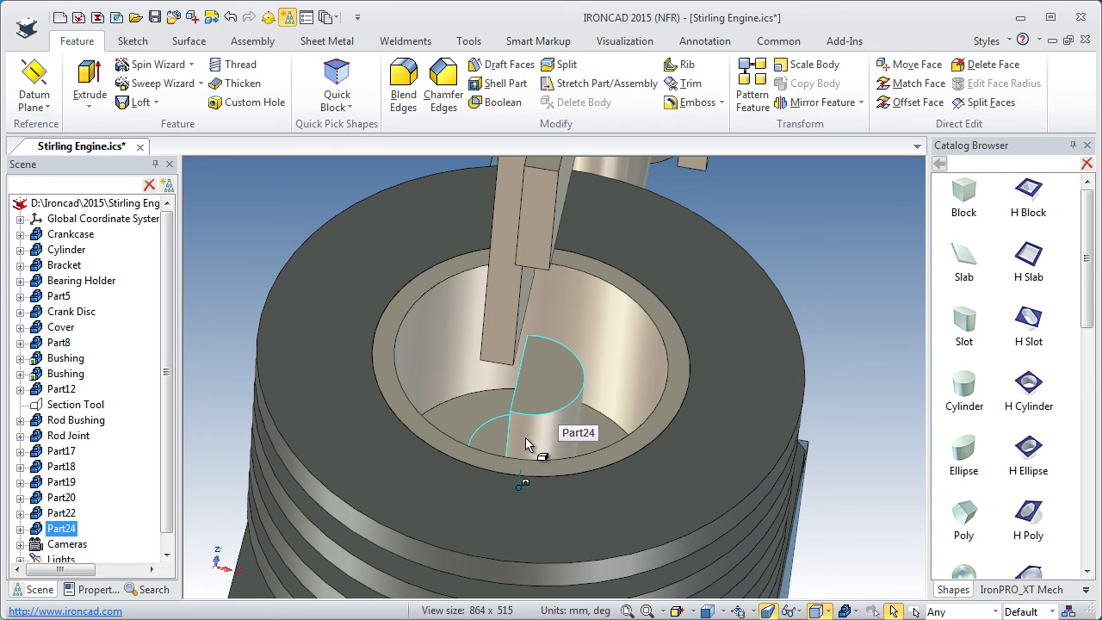
right_click(528, 436)
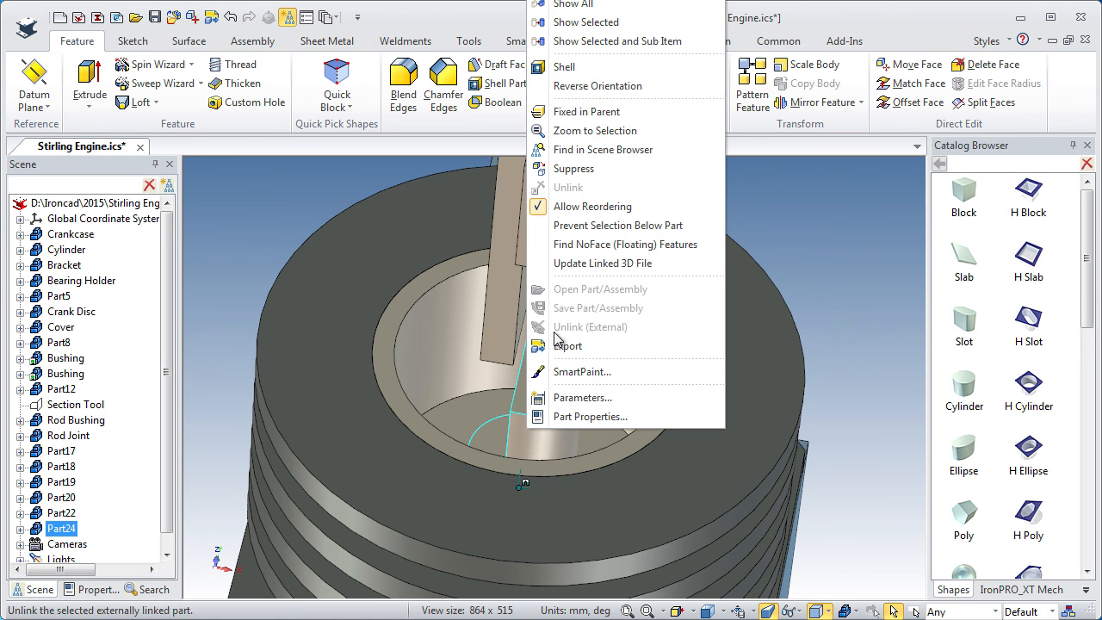
left_click(818, 318)
Hide every part except the notched boss to isolate it in the scene.
left_click_drag(561, 412, 493, 491)
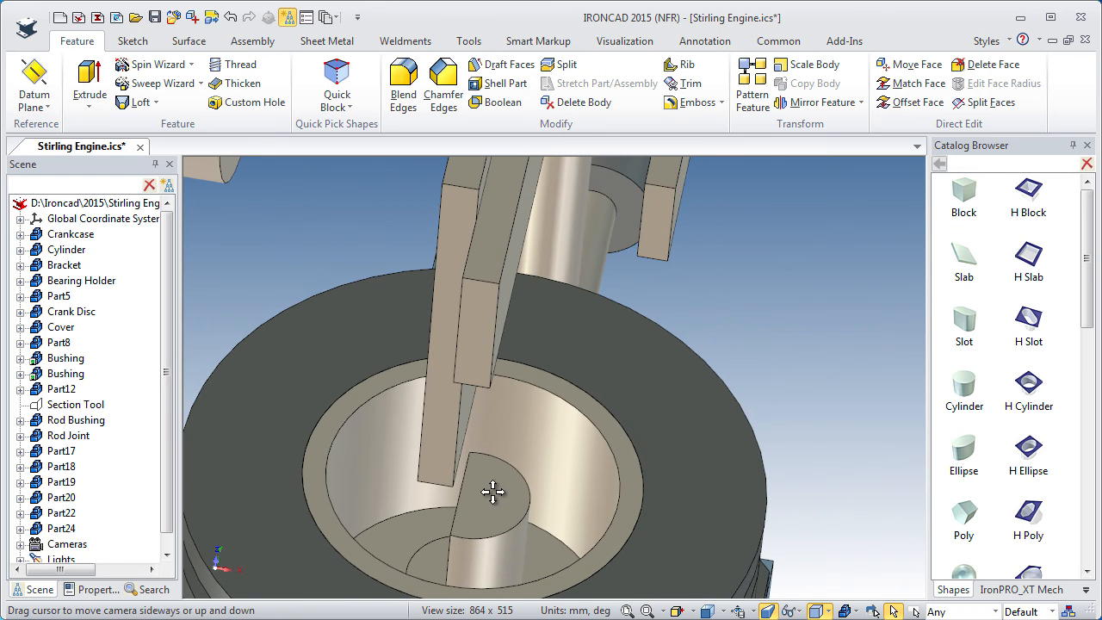
left_click(484, 569)
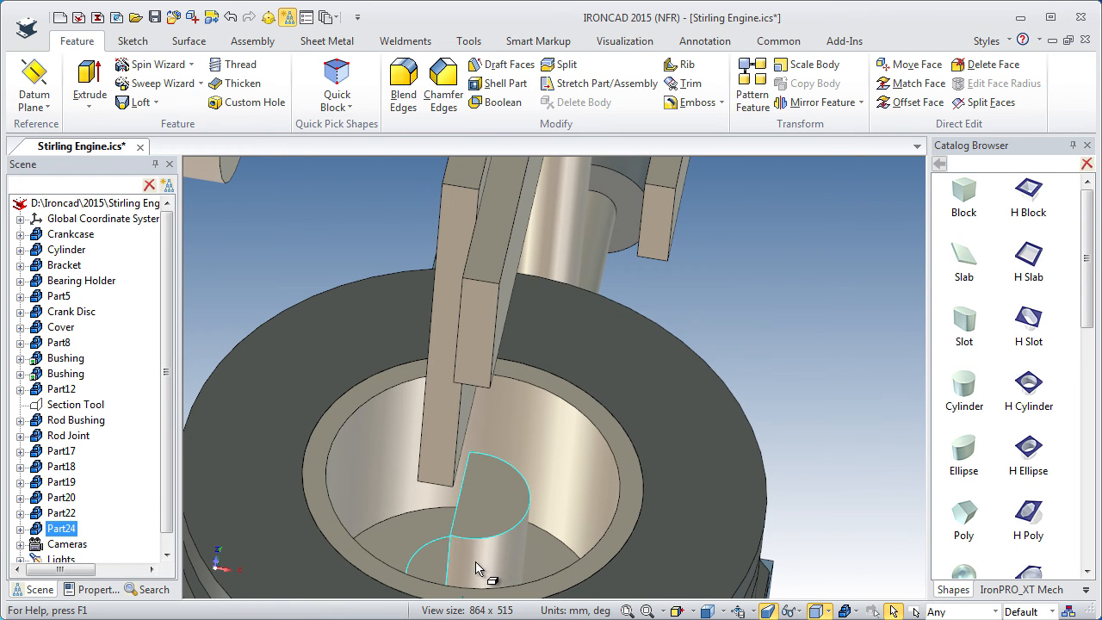
right_click(480, 570)
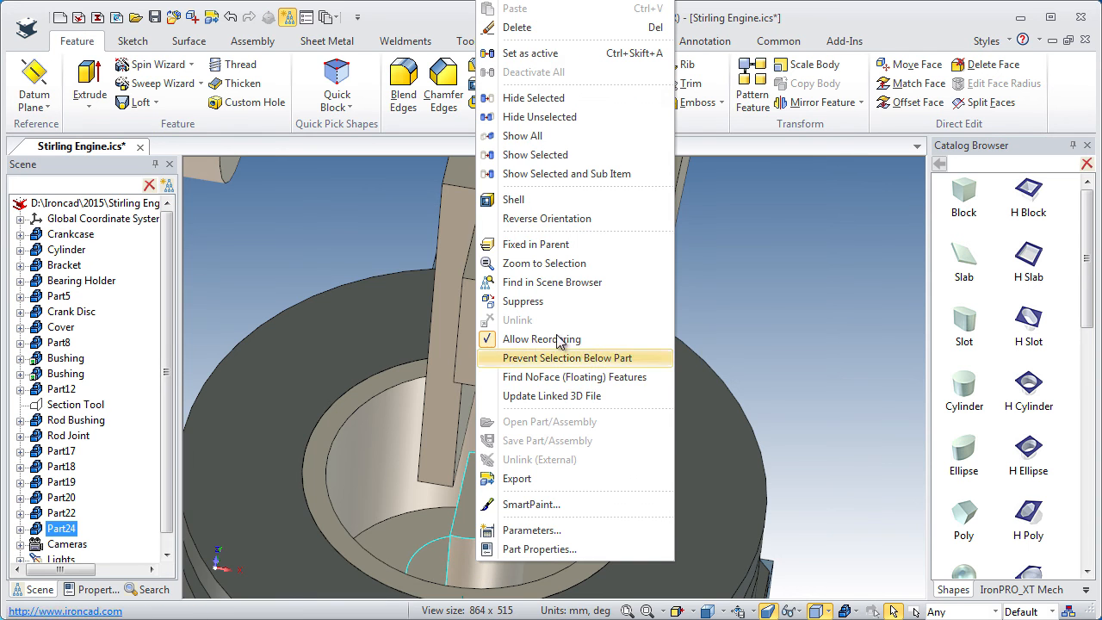
left_click(511, 117)
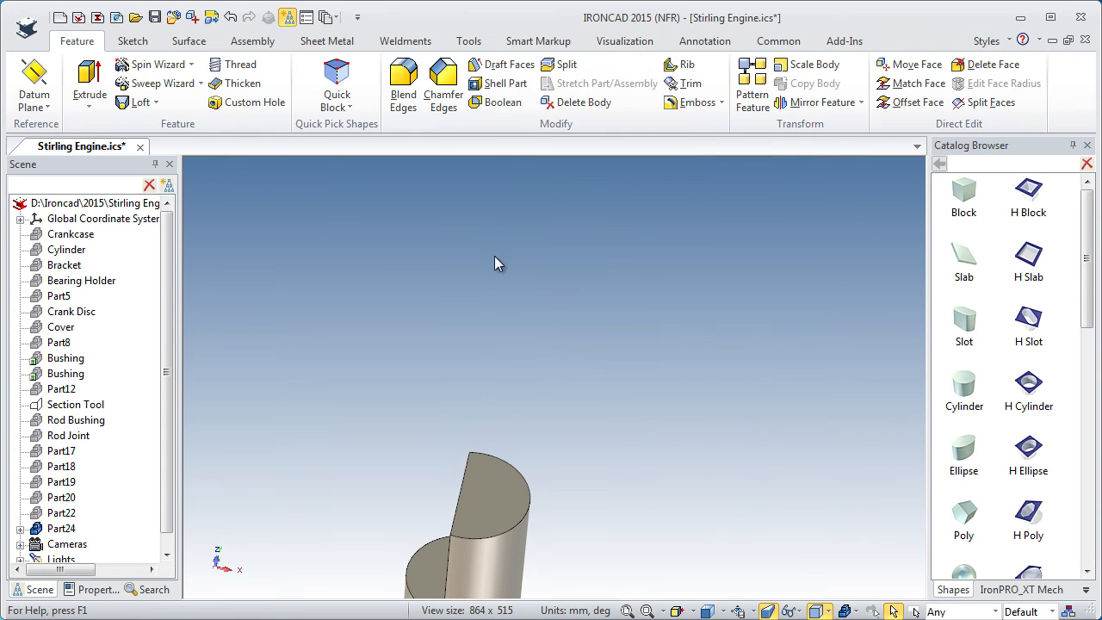
middle_click_drag(487, 492, 376, 364, "shift")
middle_click_drag(485, 373, 375, 301, "ctrl")
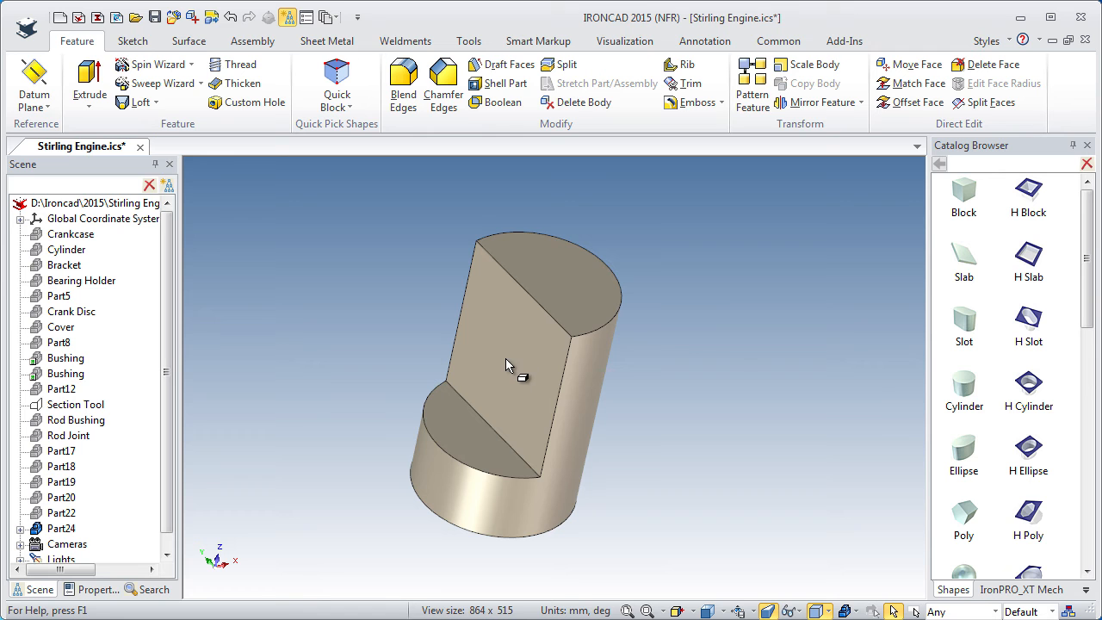
Add a plain M4 coarse-pitch threaded through hole with 0.7 thread pitch on the boss's flat notch face.
left_click(997, 591)
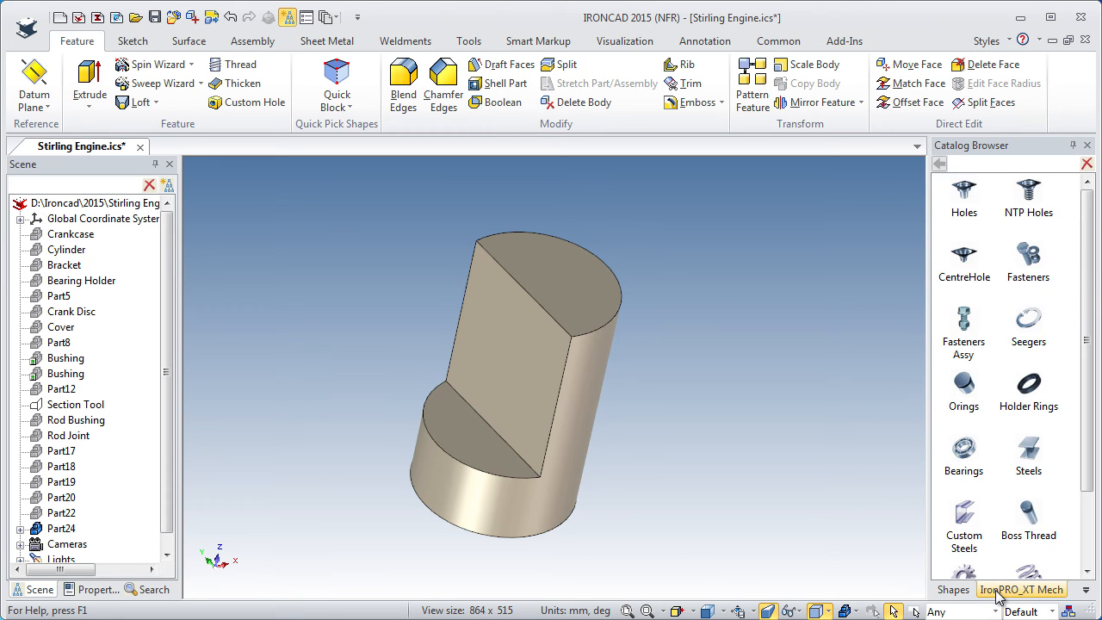
left_click(527, 375)
left_click_drag(510, 361, 508, 359)
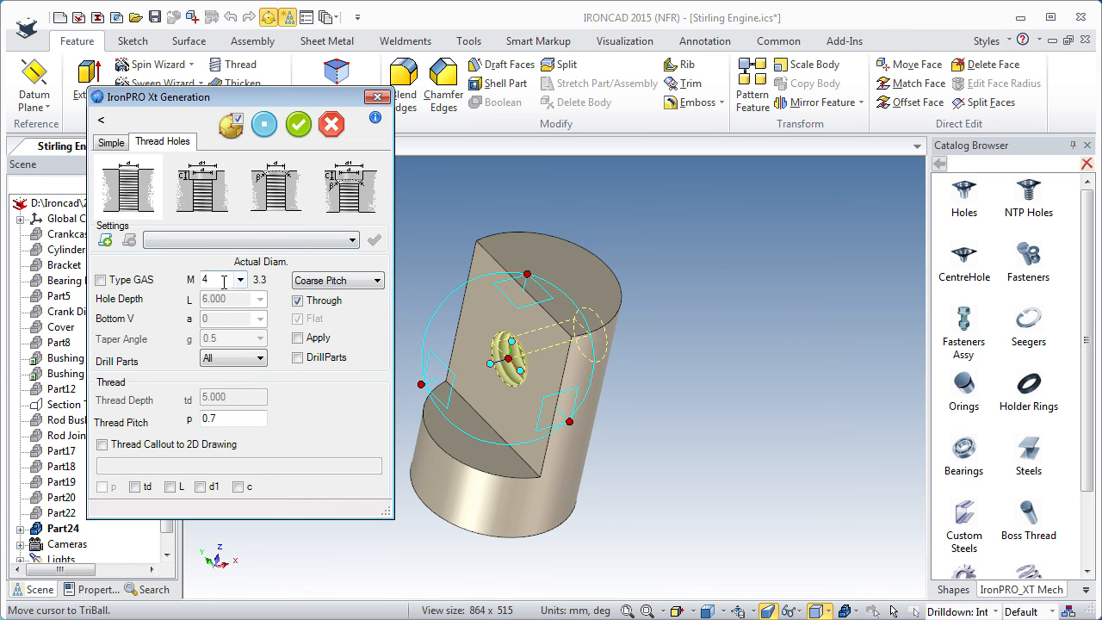
left_click(298, 124)
Snap the threaded hole to the centre of the boss's bottom circular edge and move it 10.5 mm up.
mouse_move(439, 442)
middle_mouse_down()
mouse_move(315, 423)
mouse_move(424, 343)
mouse_move(368, 330)
middle_mouse_up()
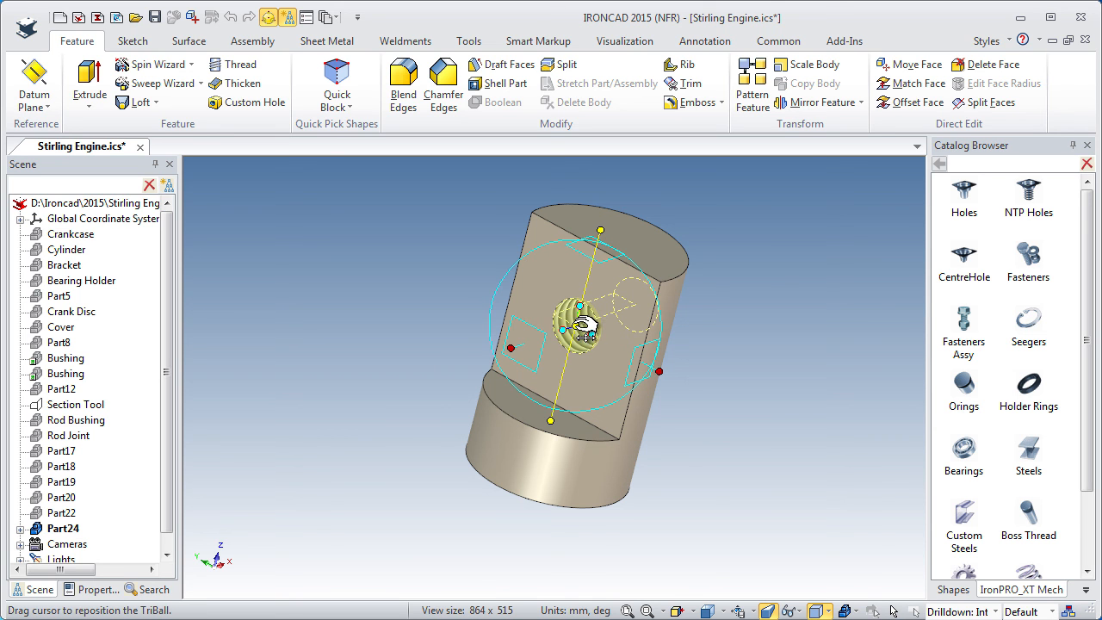
left_click_drag(586, 329, 523, 496)
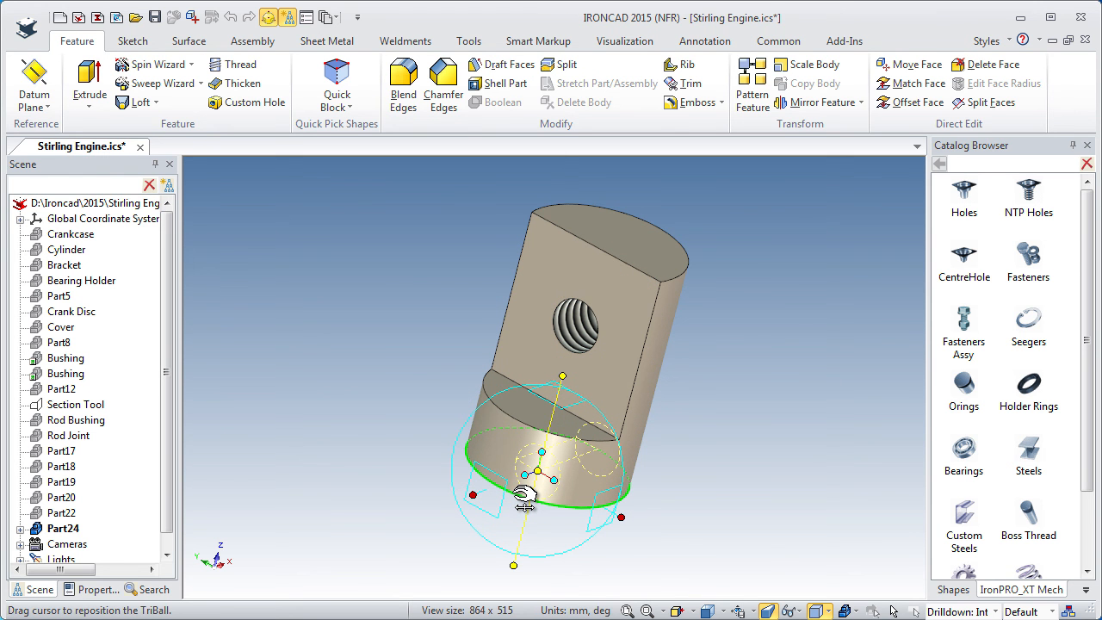
left_click_drag(524, 498, 525, 498)
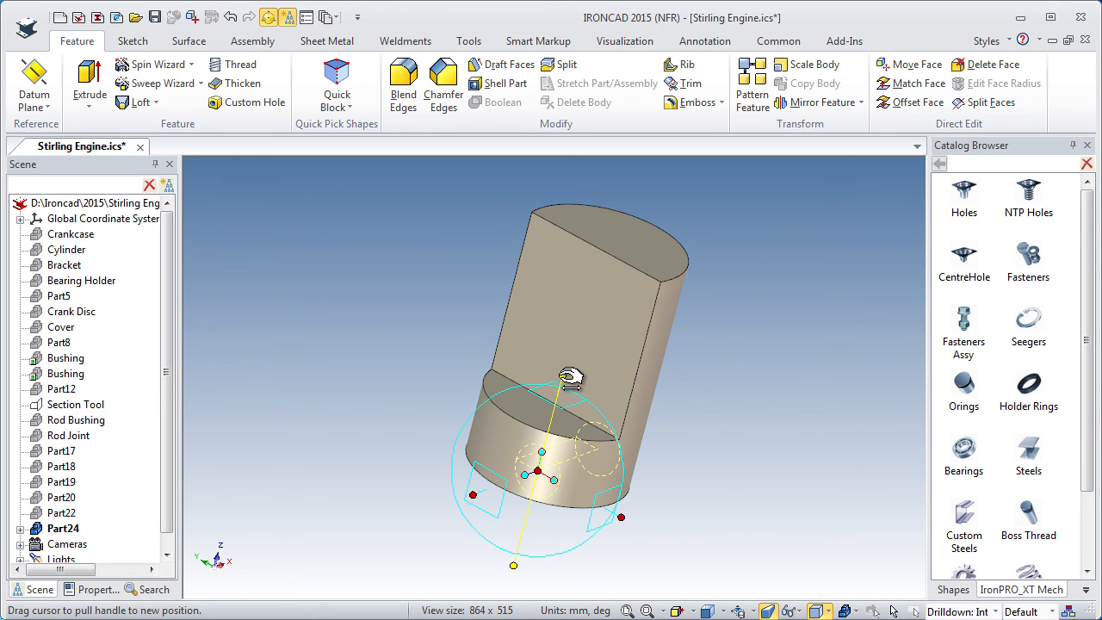
mouse_move(571, 379)
left_mouse_down()
mouse_move(578, 374)
mouse_move(562, 385)
left_mouse_up()
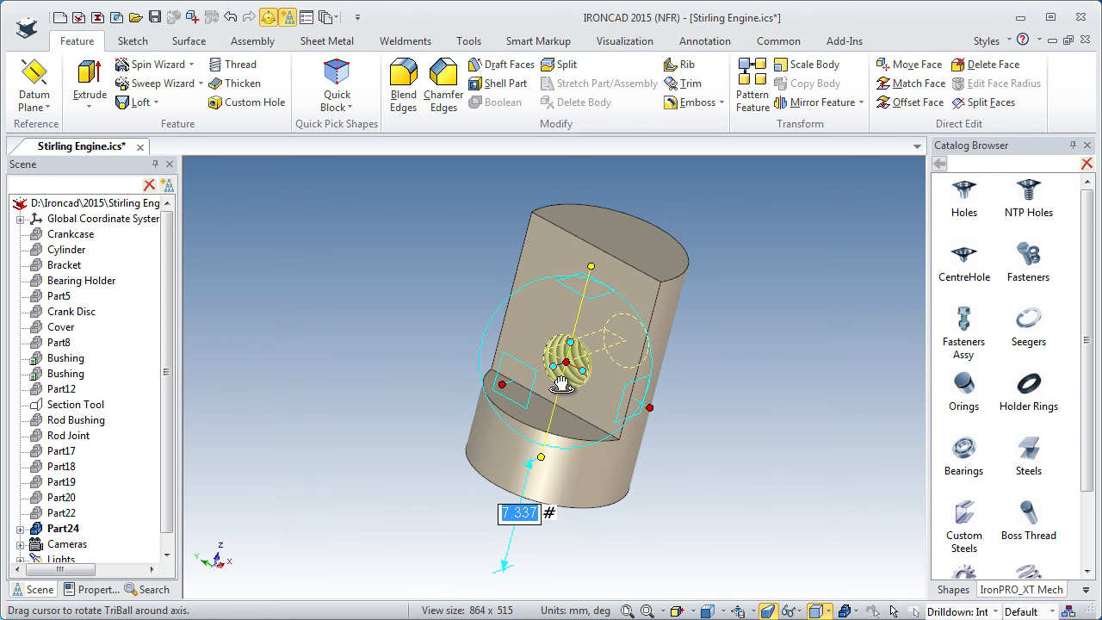
type("10.5")
key("Return")
key("F10")
left_click(697, 437)
Blend the curved top edge of the boss with a constant 5 mm radius.
middle_click_drag(585, 447, 551, 354)
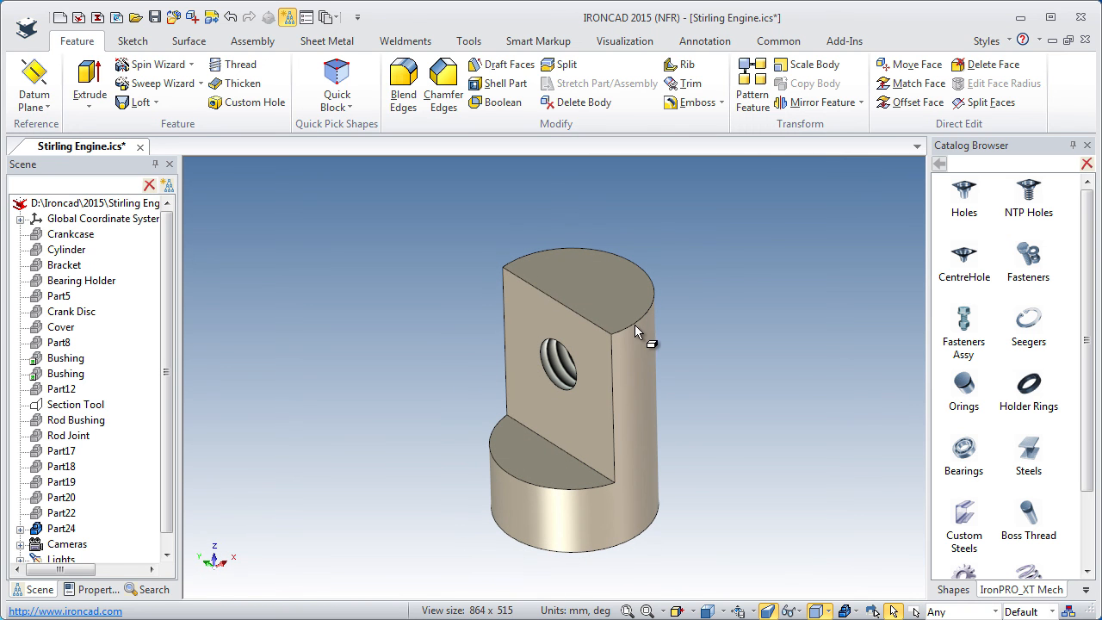
left_click(411, 75)
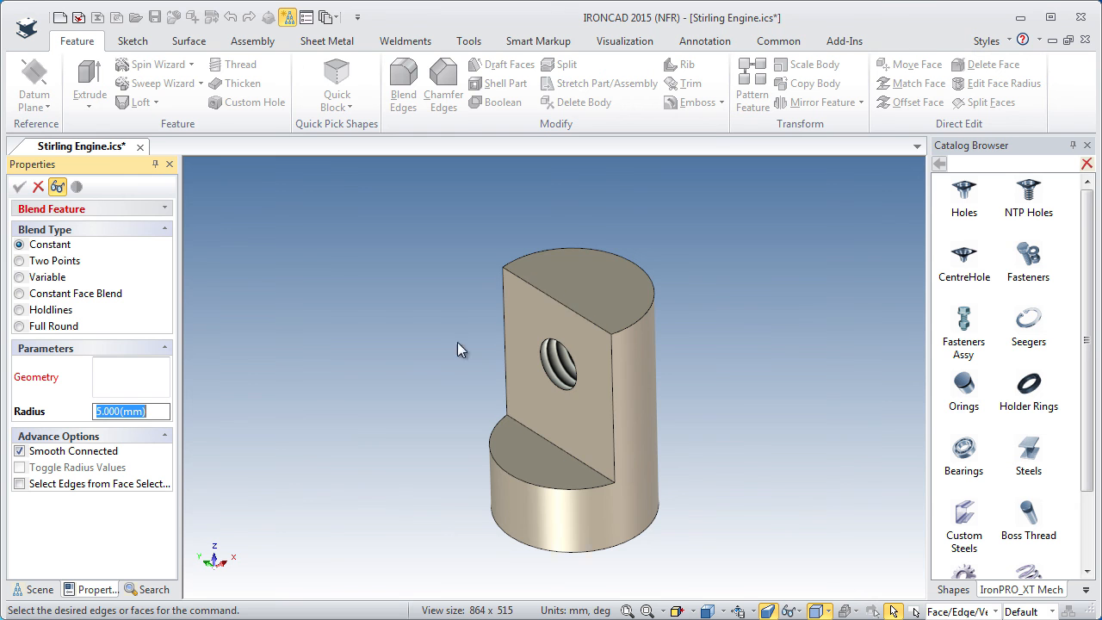
left_click(638, 327)
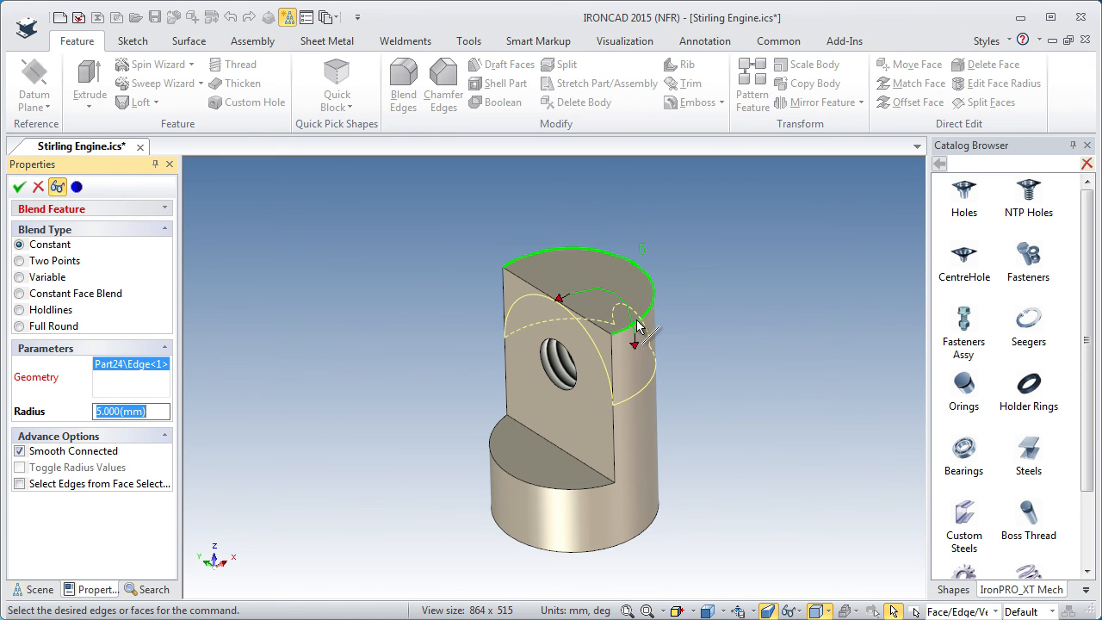
middle_click_drag(430, 367, 379, 365)
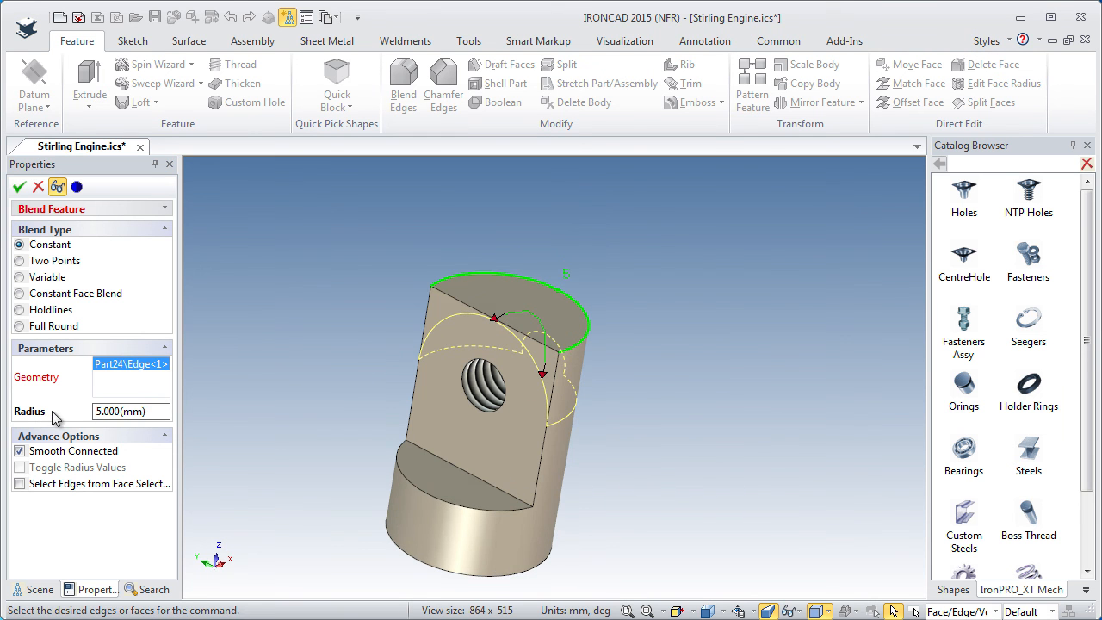
left_click(152, 409)
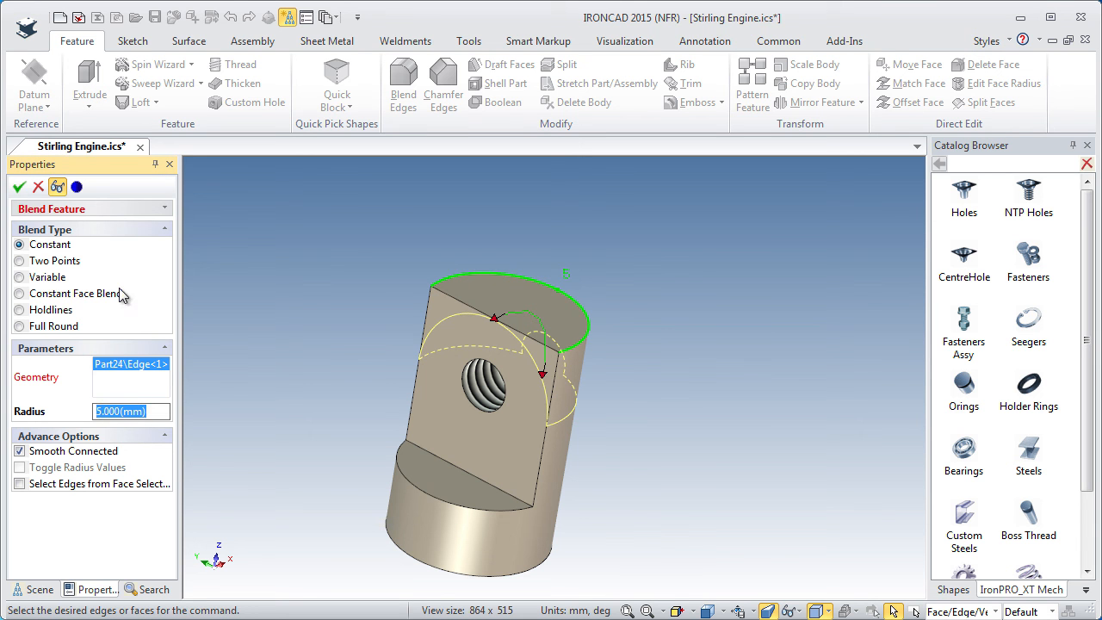
left_click(19, 187)
Show all the hidden engine parts again around the finished boss.
middle_click_drag(316, 353, 317, 412)
middle_click_drag(556, 480, 536, 386)
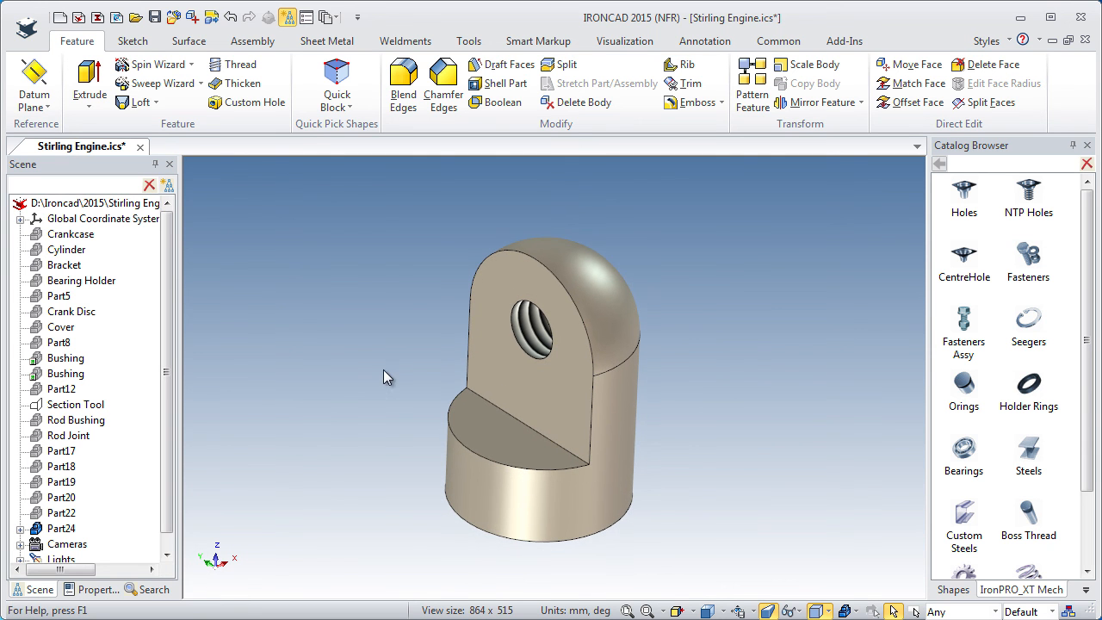
right_click(342, 425)
left_click(391, 248)
scroll(553, 363, "down", 5)
middle_click_drag(537, 517, 610, 414)
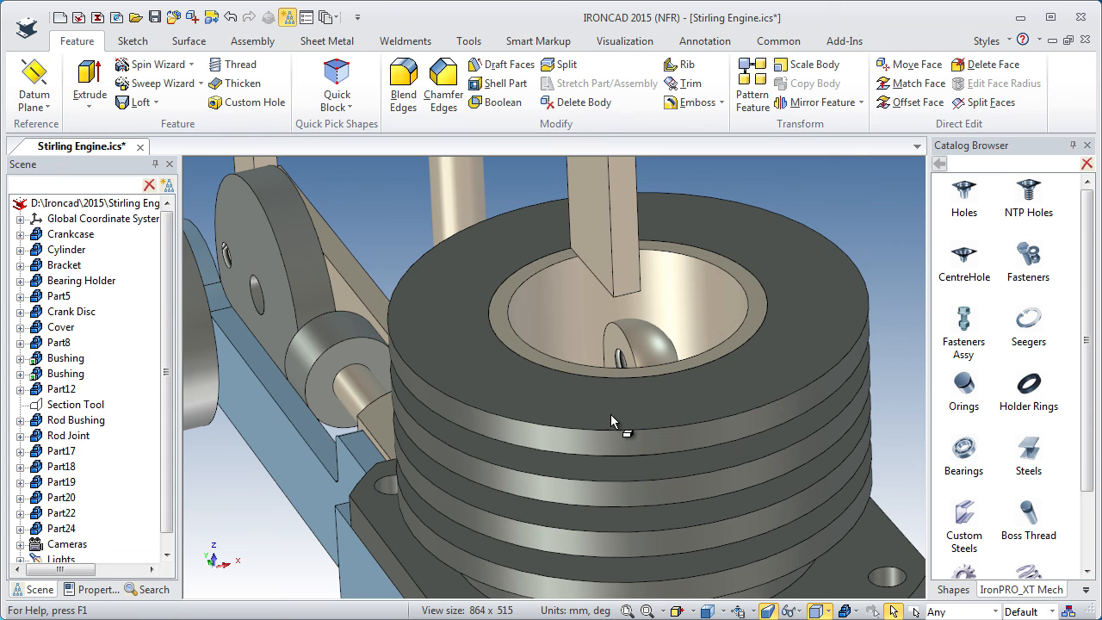
Switch to an isometric view of the whole engine and save the Stirling Engine scene.
left_click(754, 612)
left_click(771, 527)
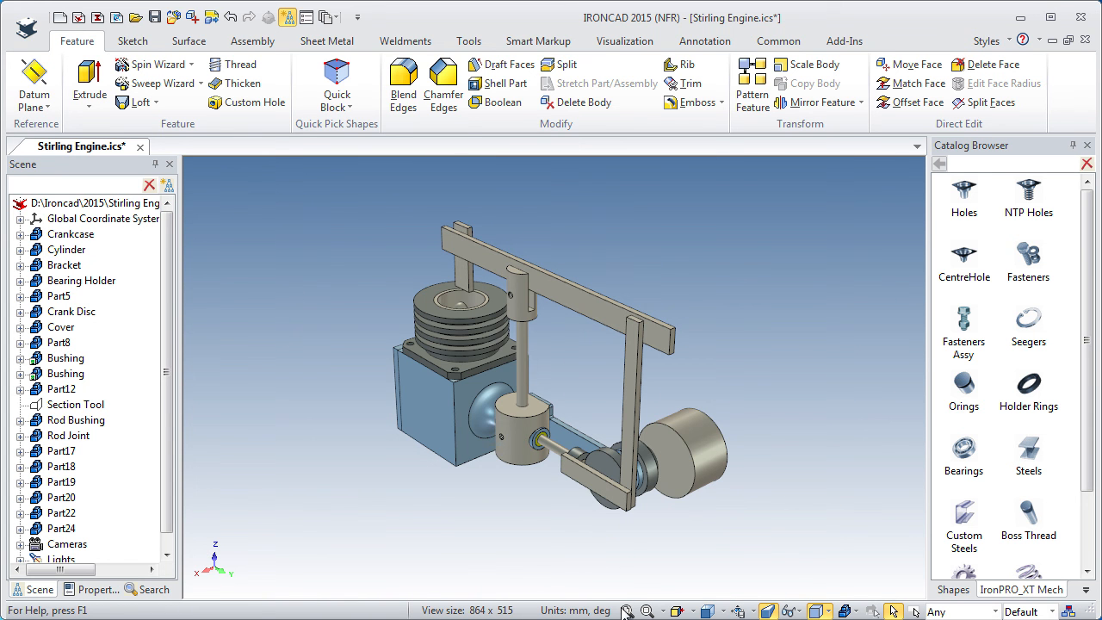
scroll(577, 550, "down", 2)
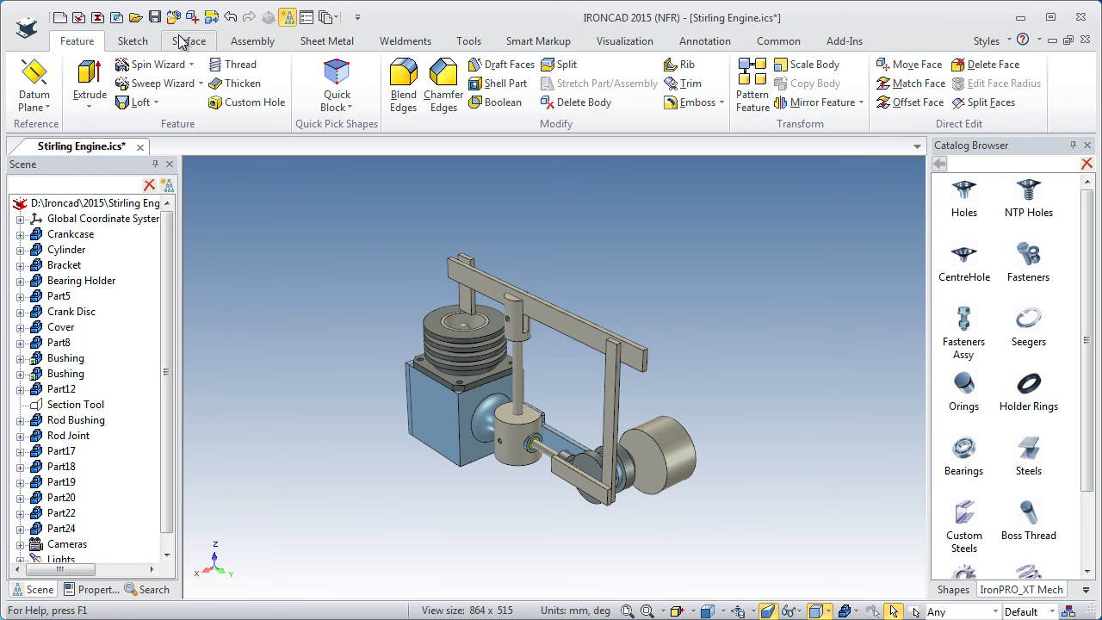
left_click(154, 18)
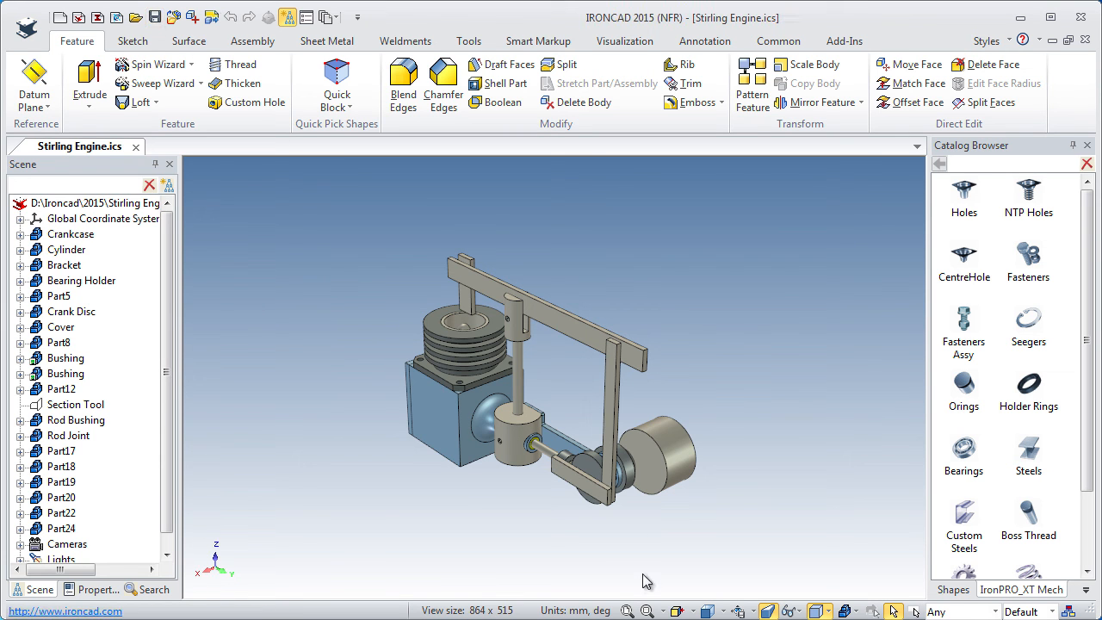